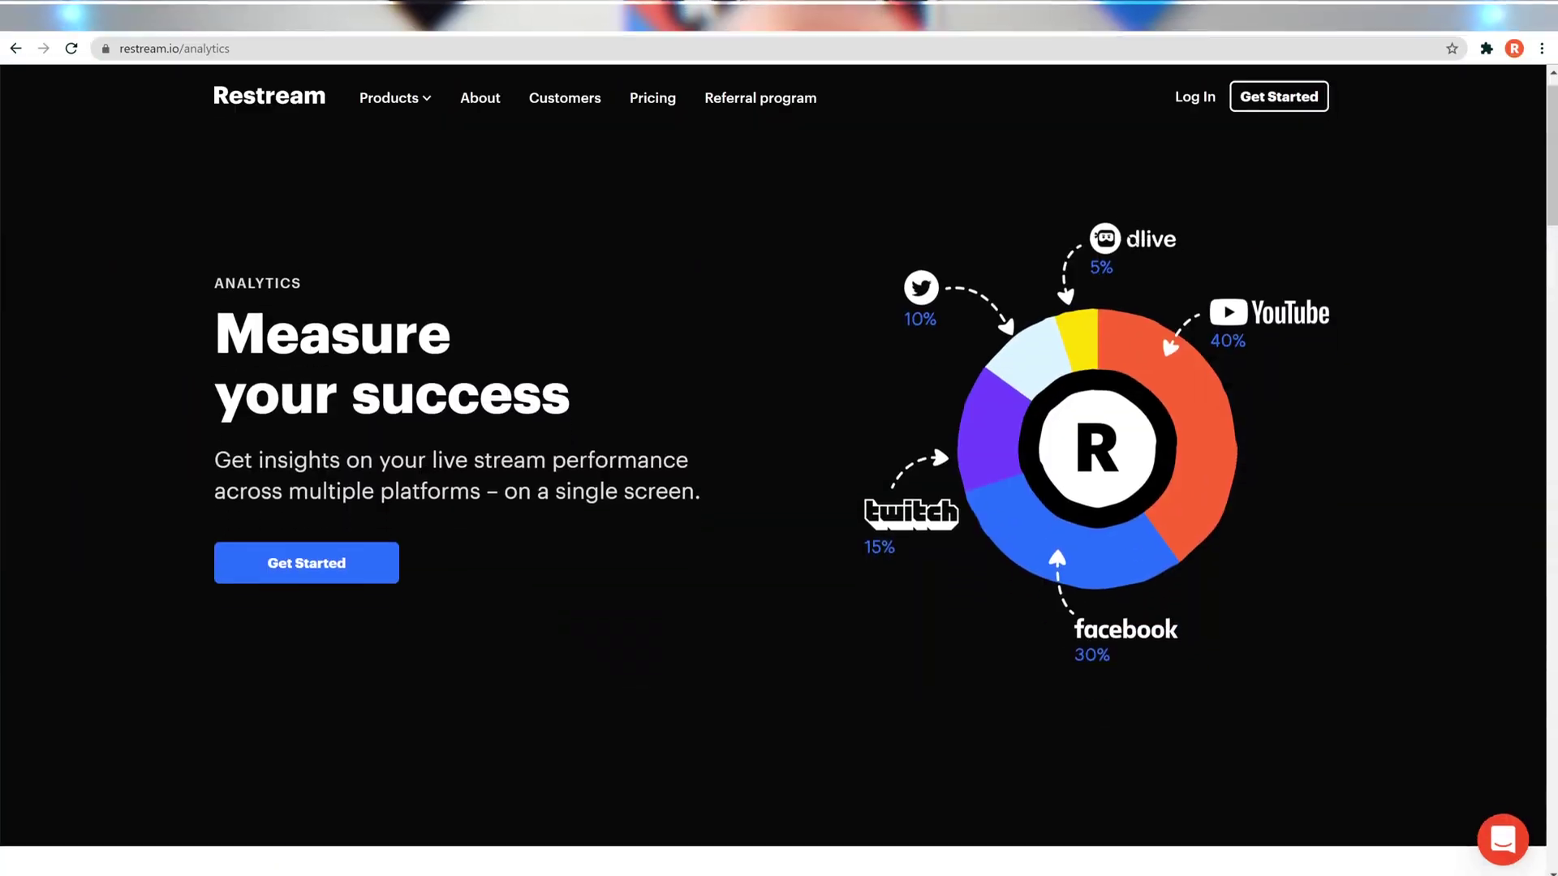
- Scroll down the Analytics page to the Restream dashboard's Destinations list
scroll(773, 487, "down", 9)
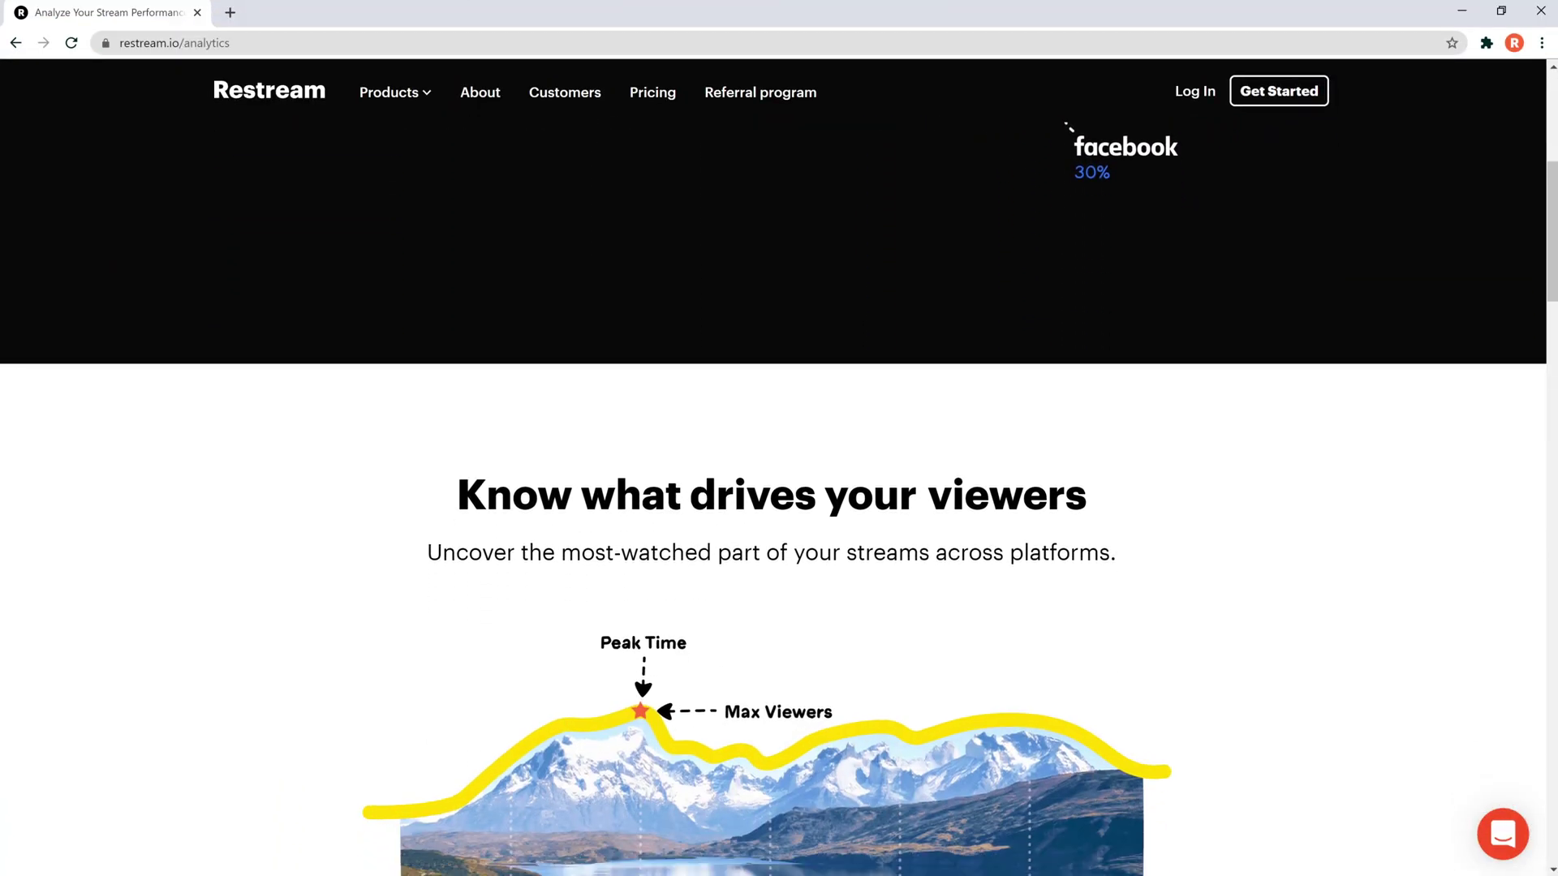
scroll(773, 487, "down", 5)
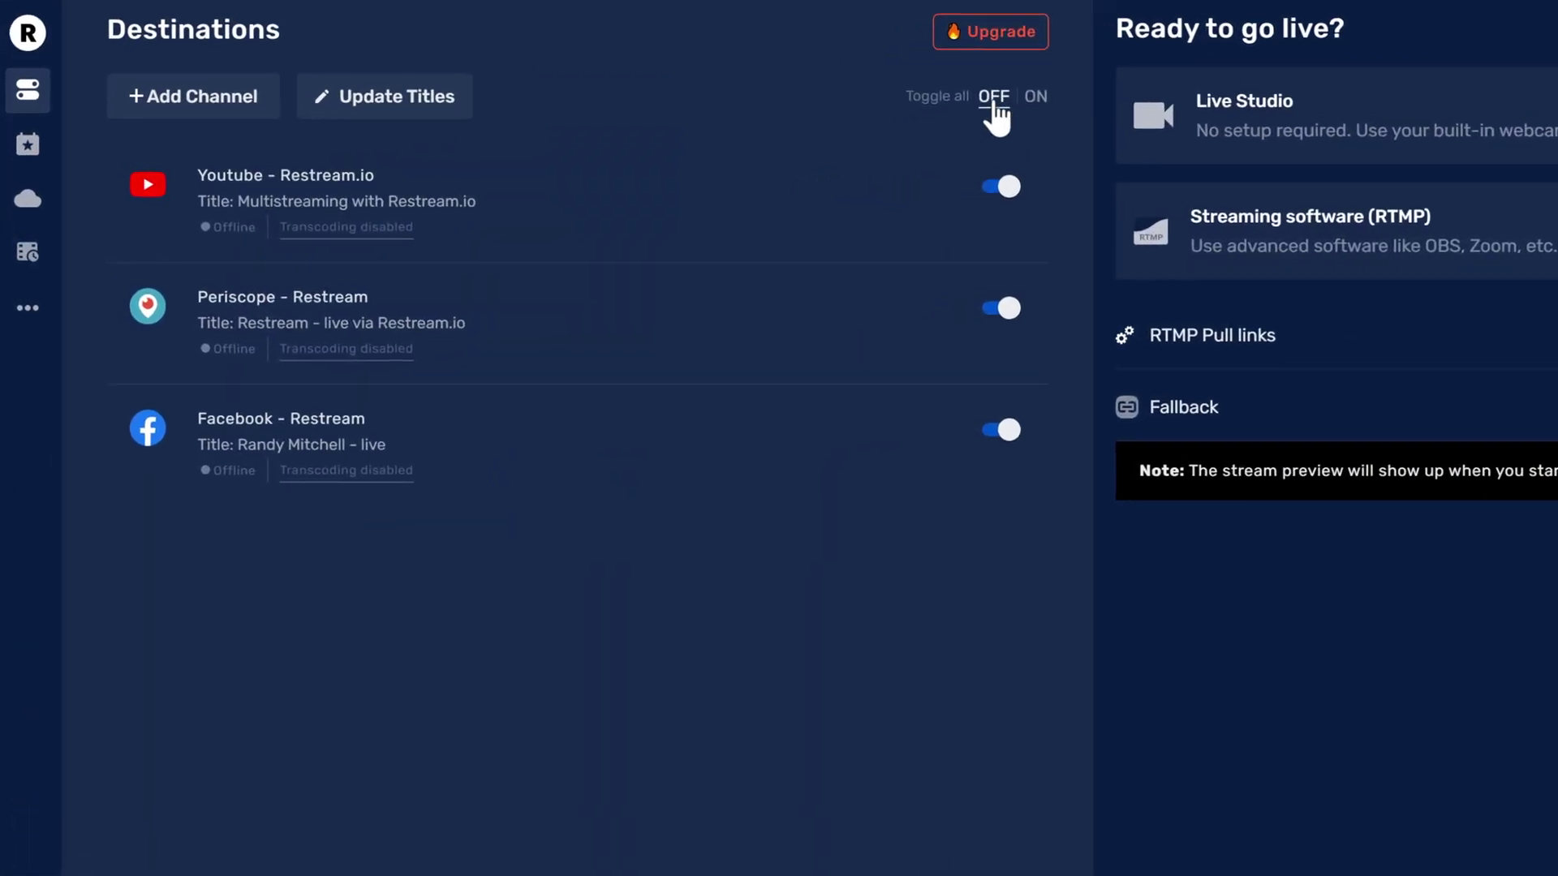
- Switch YouTube, Periscope and Facebook off together with the Toggle all OFF control
left_click(994, 97)
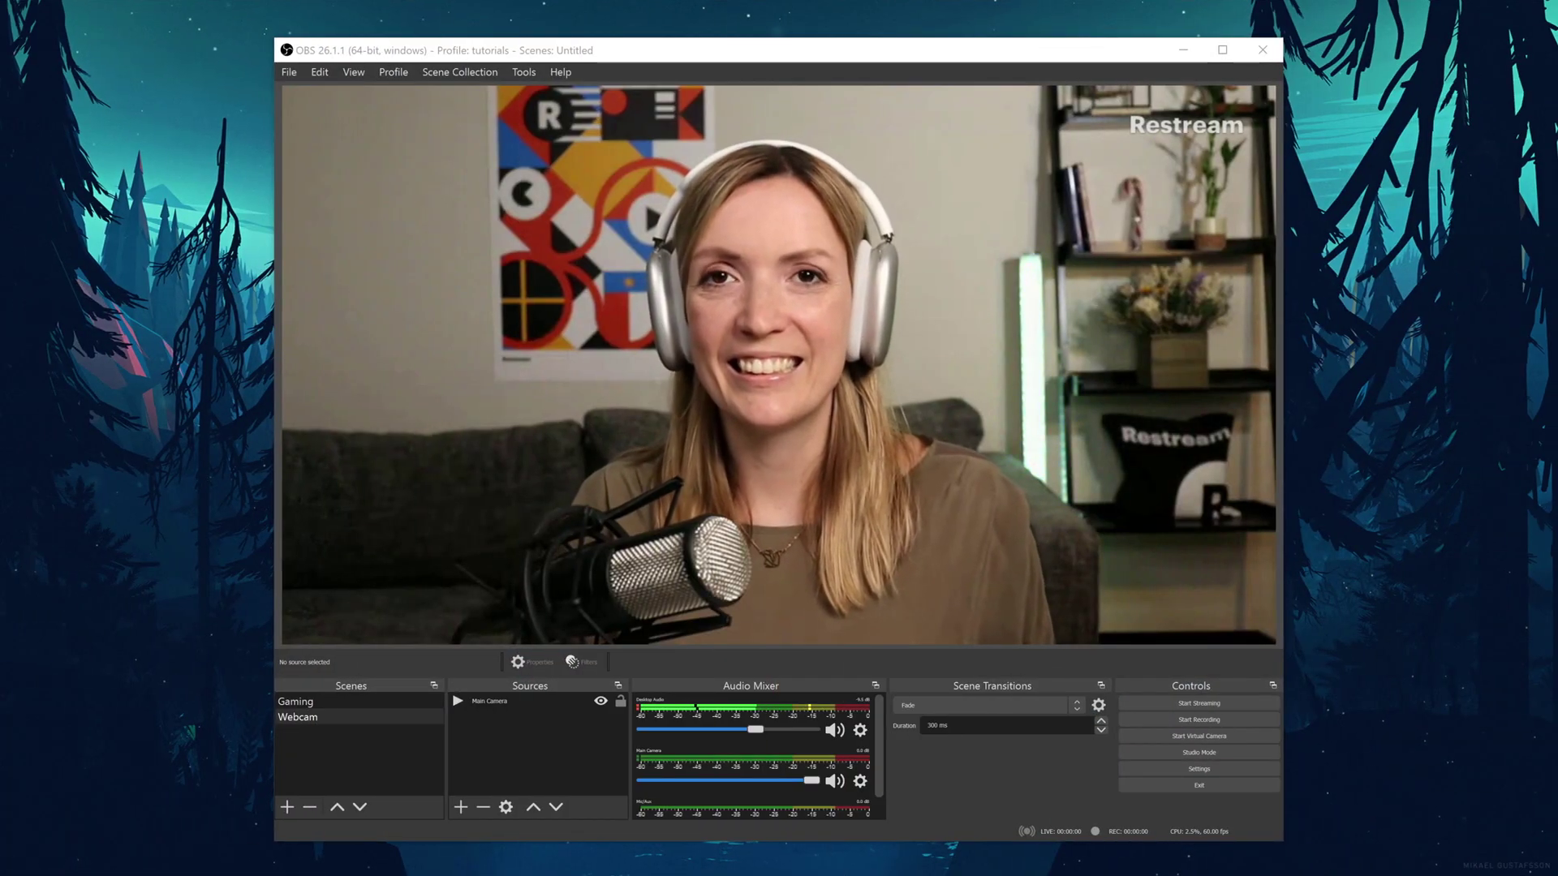
- Start Streaming the webcam scene from the OBS Controls panel
left_click(1278, 699)
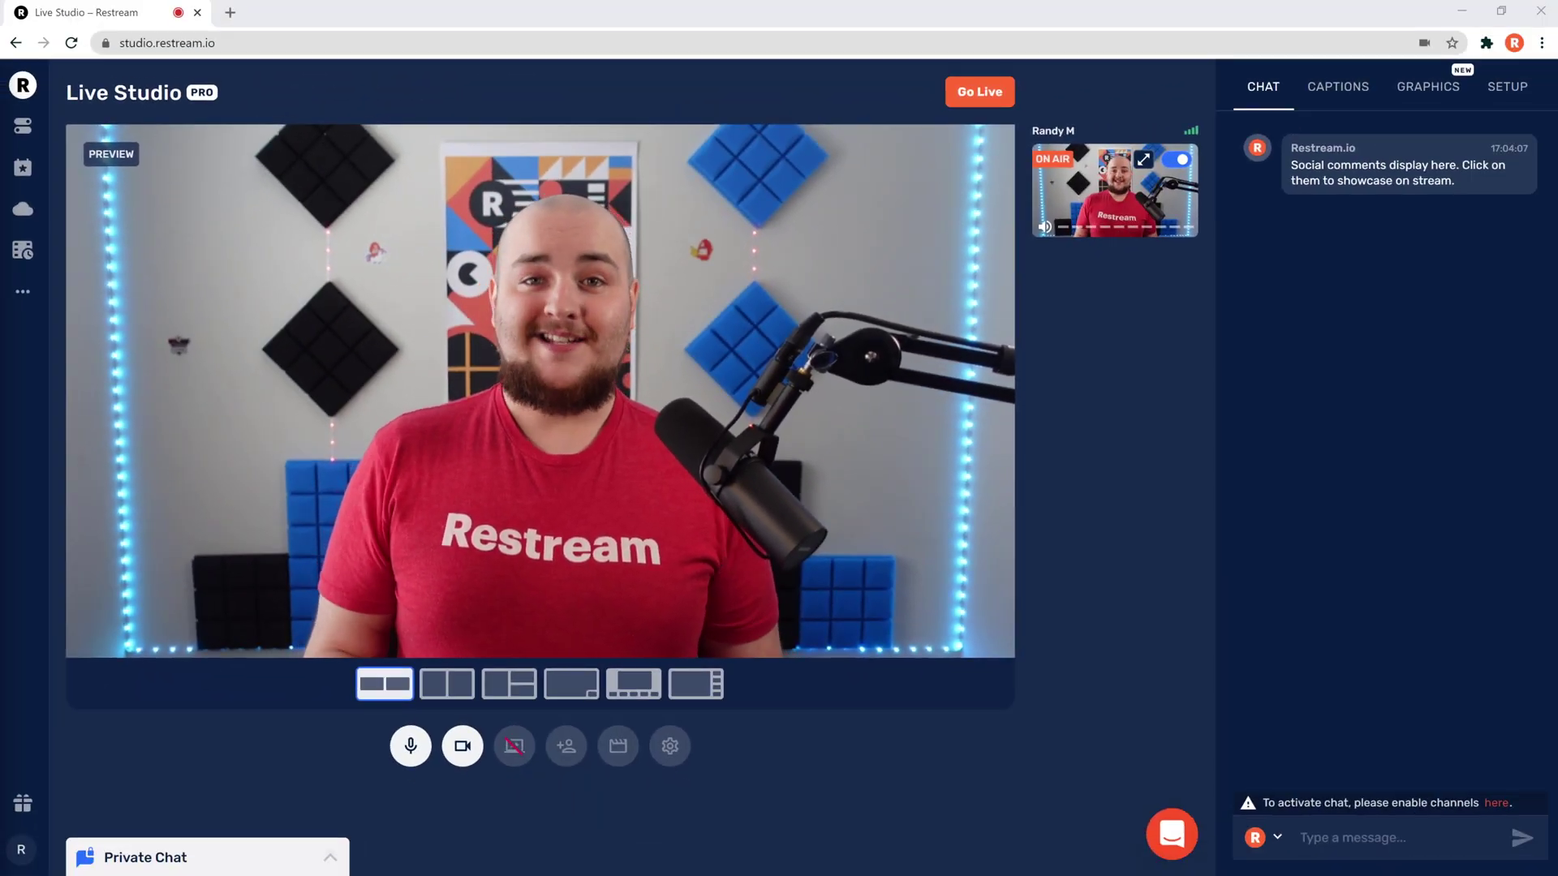
- Go Live with the Live Studio preview broadcast
left_click(1012, 103)
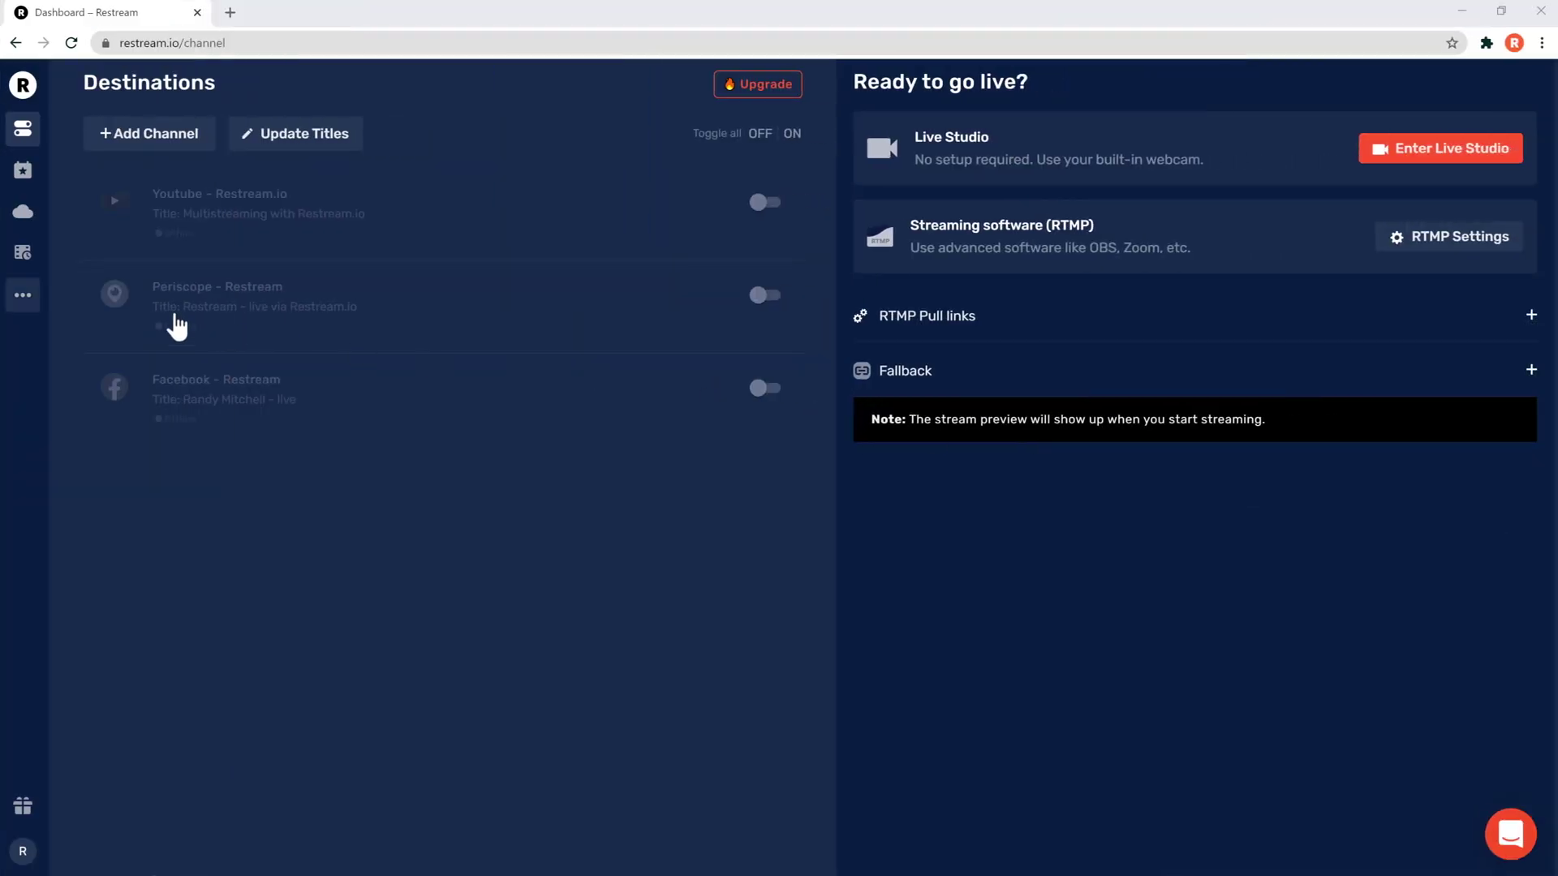
- Expand the left sidebar to reach Analytics and its All sessions list
mouse_move(37, 296)
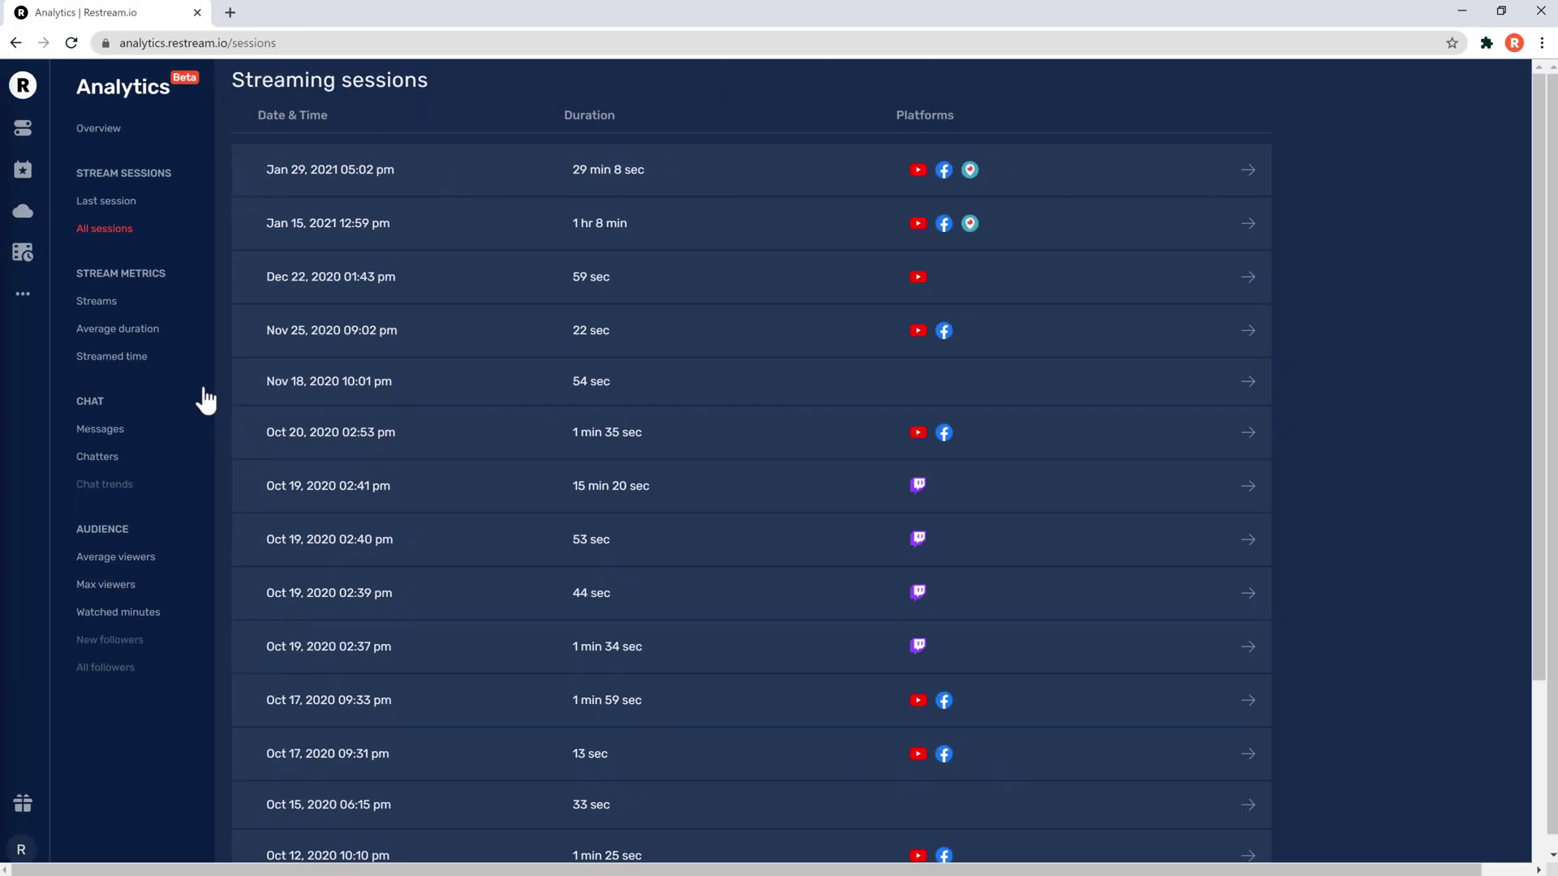
- Open the Jan 29, 2021 session and view its incoming bitrate and frame-rate charts
left_click(1175, 172)
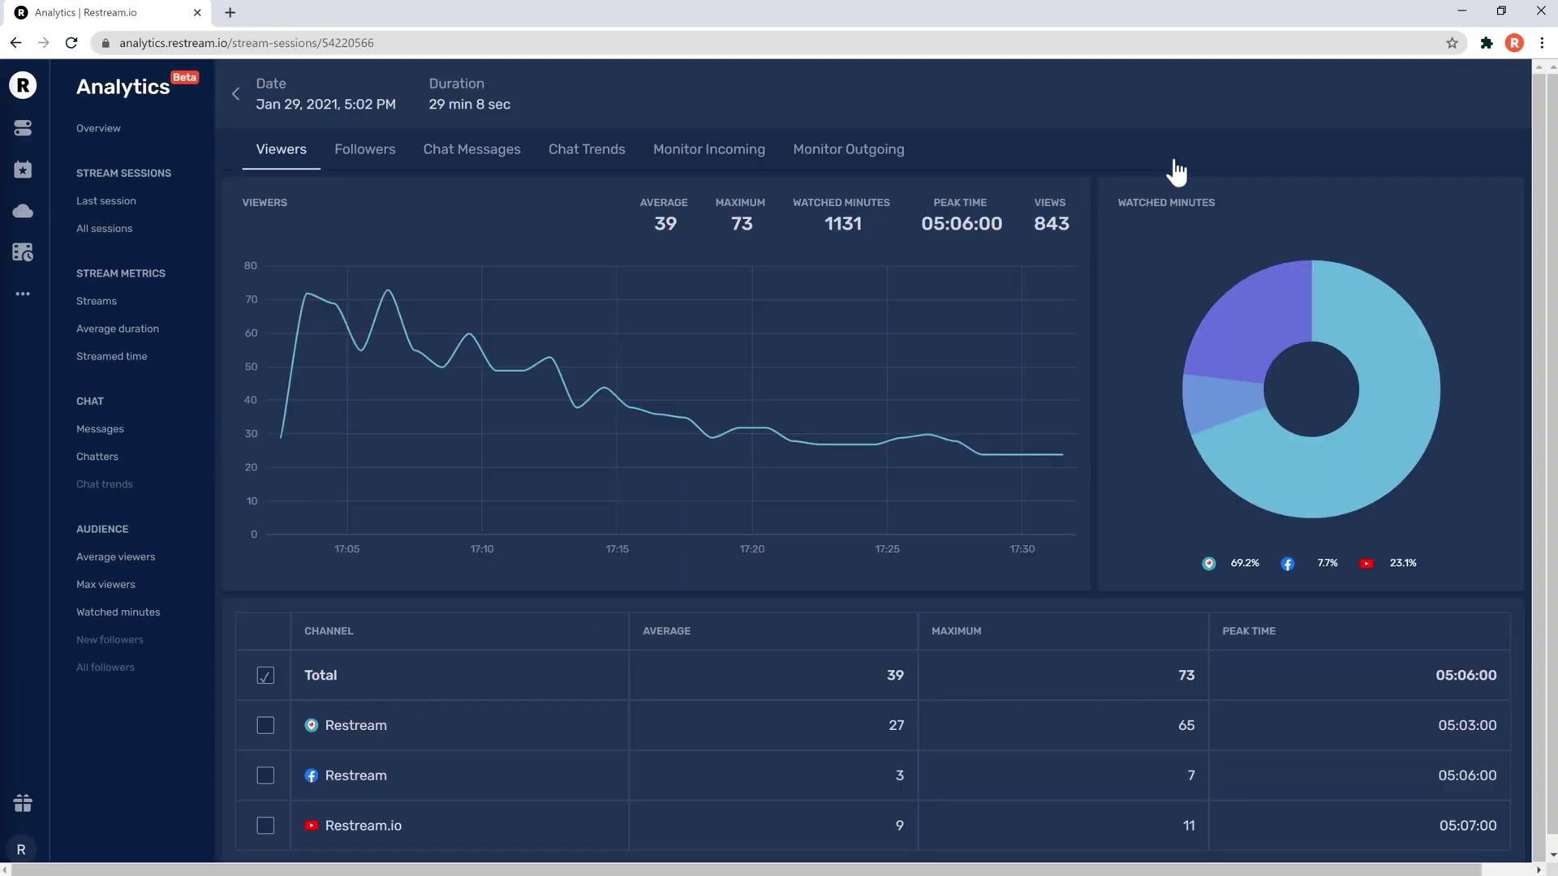
left_click(763, 154)
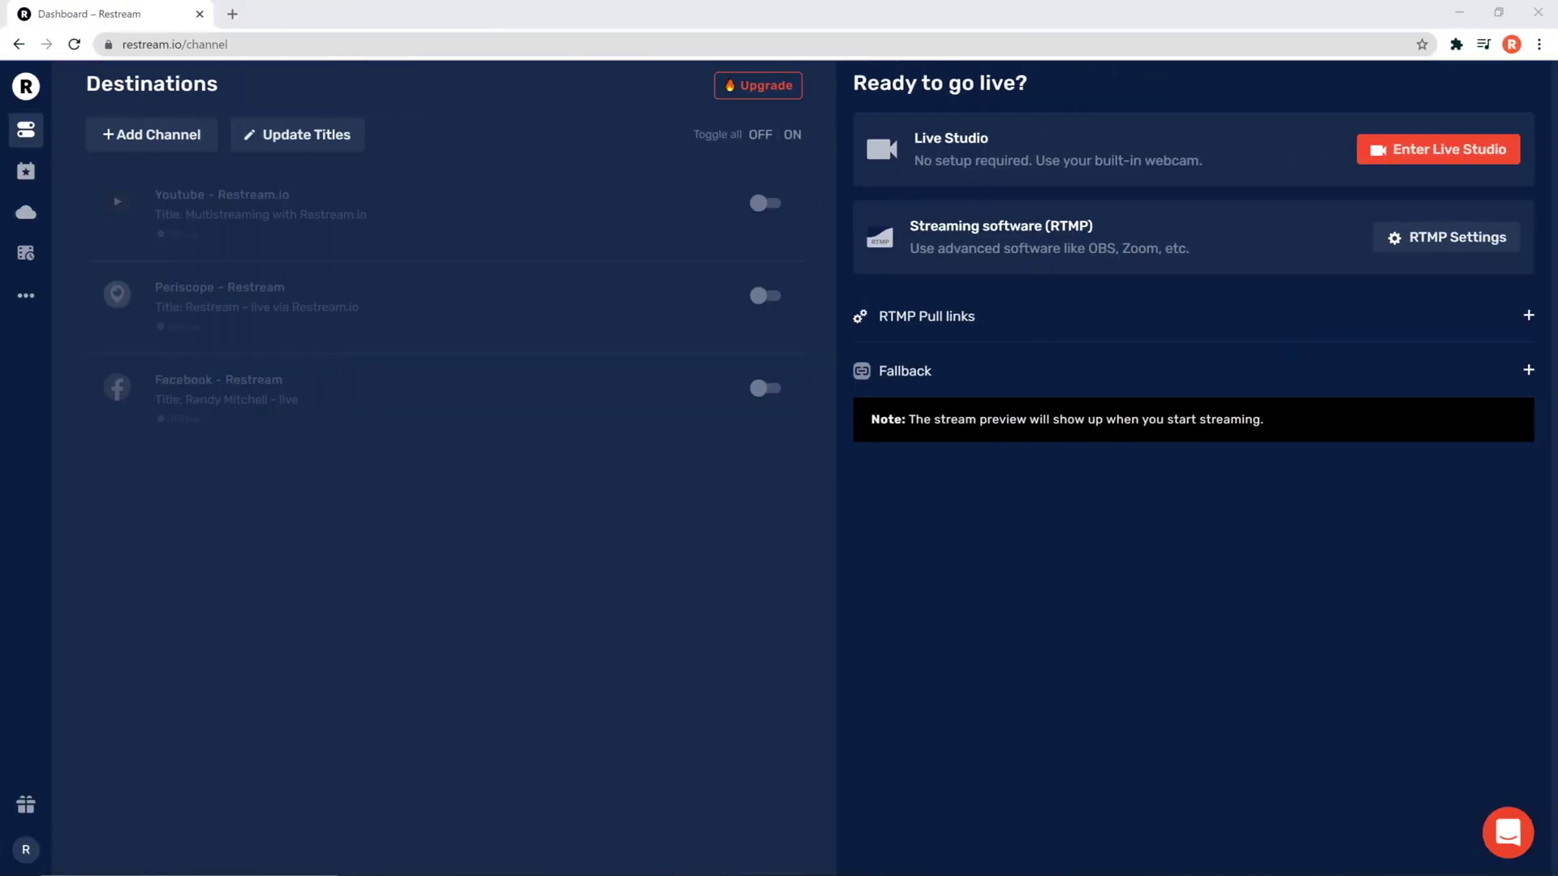
- Play the Feb 10, 2021 recording from Video Storage's RECORDINGS tab
left_click(42, 215)
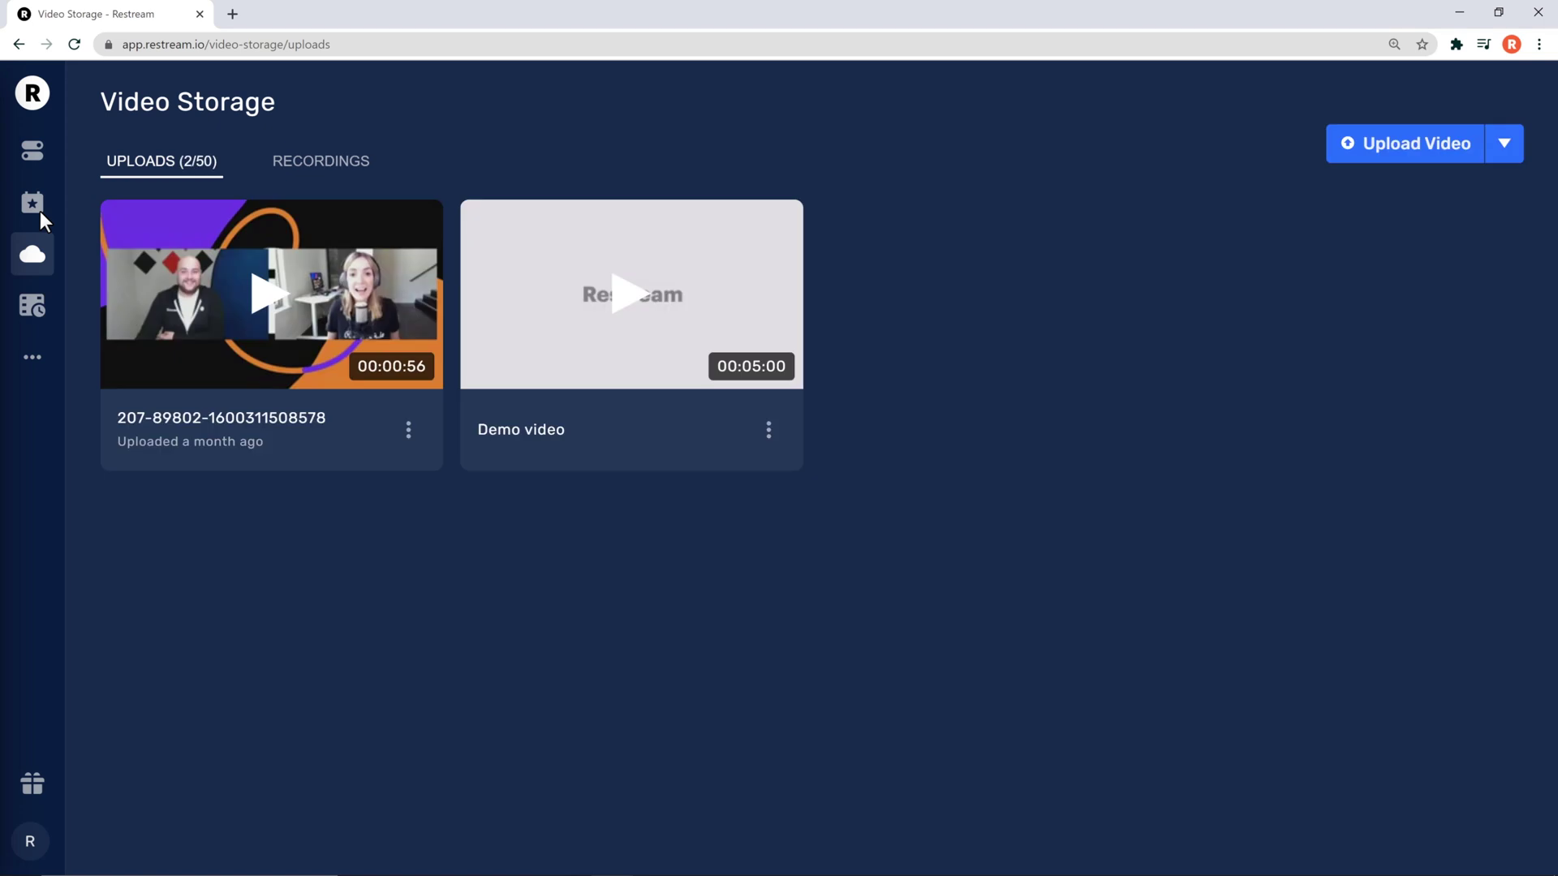
left_click(365, 172)
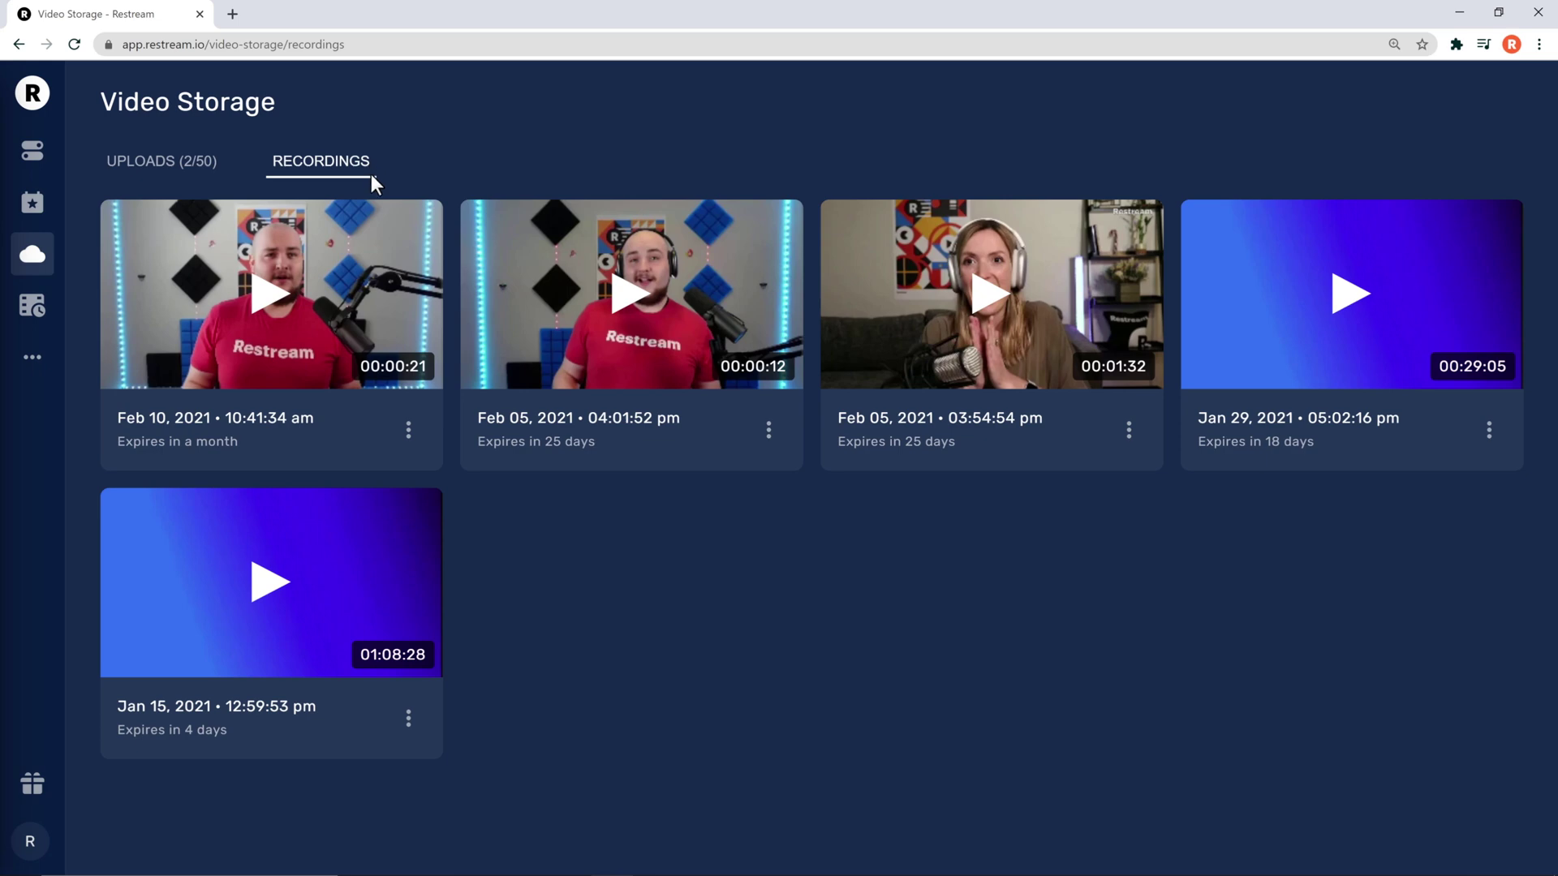
left_click(372, 281)
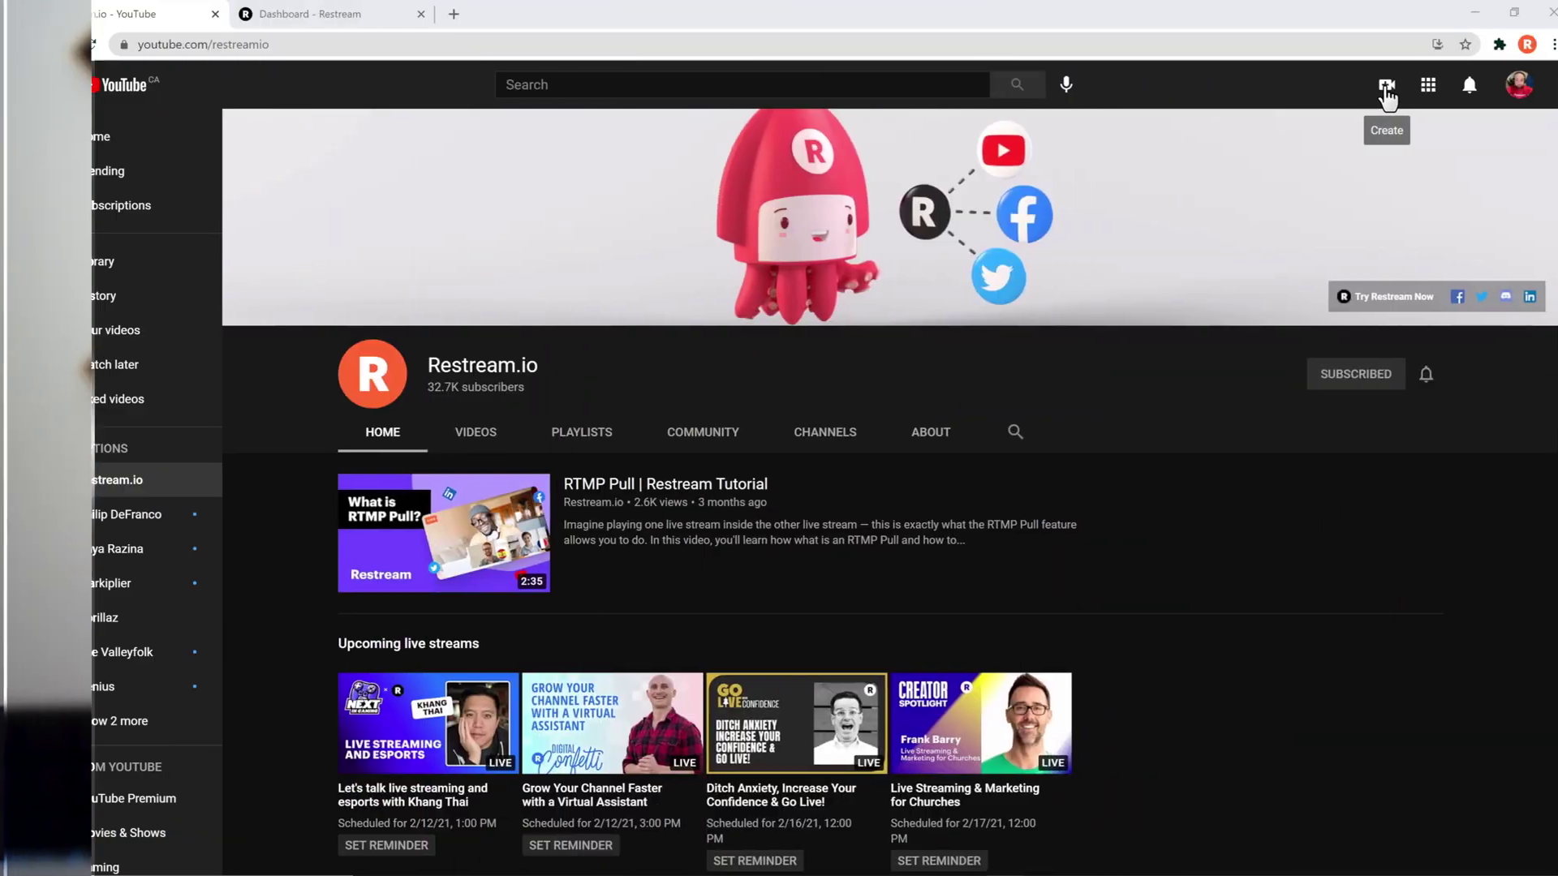
- Schedule a YouTube live stream titled 'Testing Stream' with its visibility set, then return to Restream
left_click(1371, 86)
left_click(1374, 169)
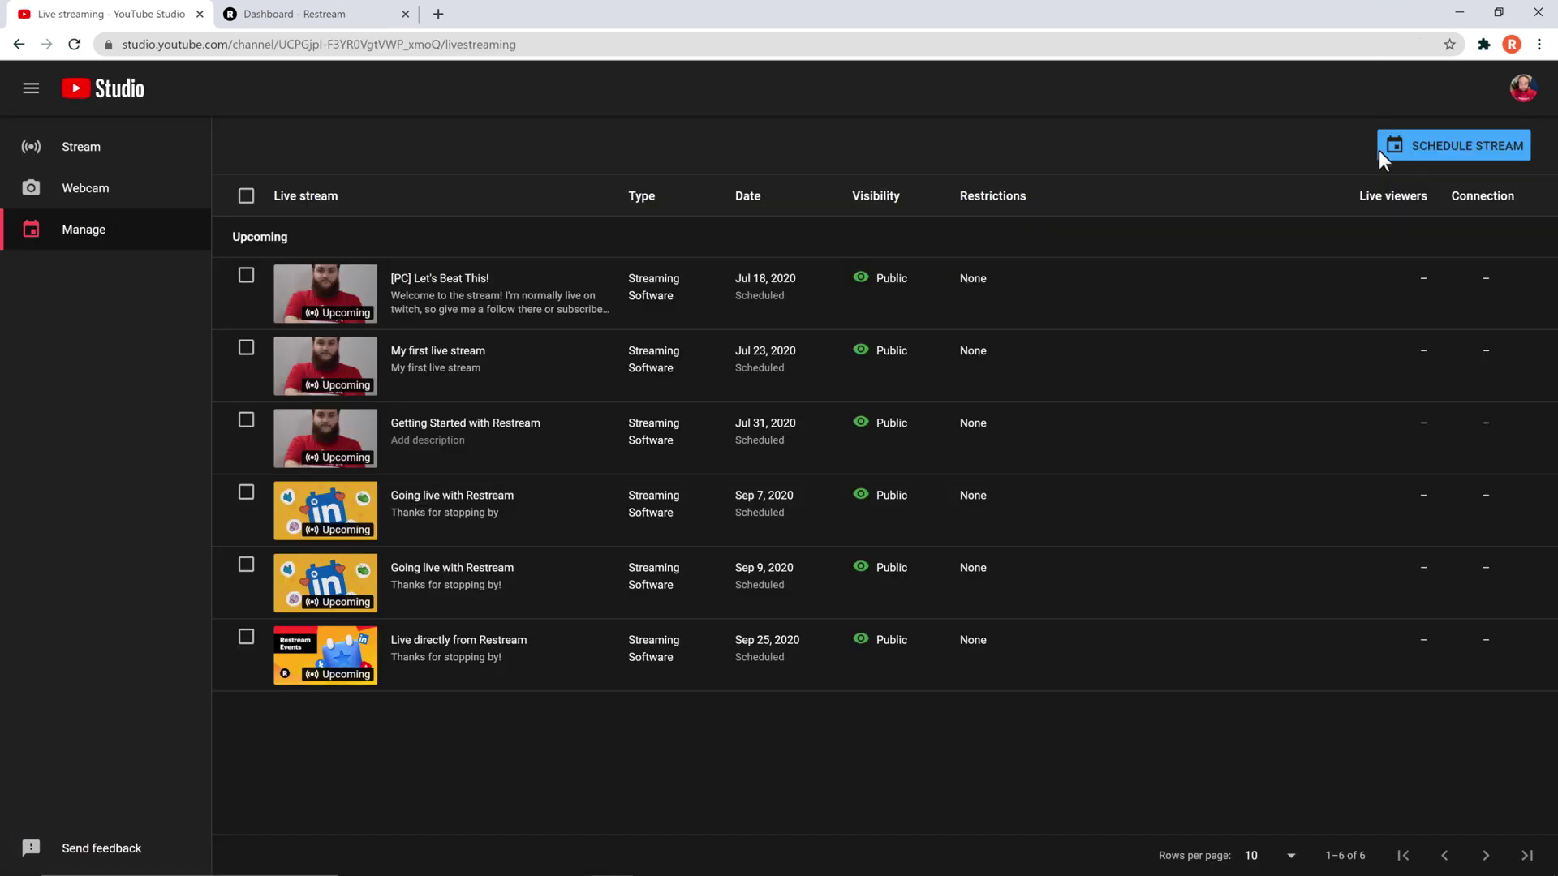
left_click(1389, 148)
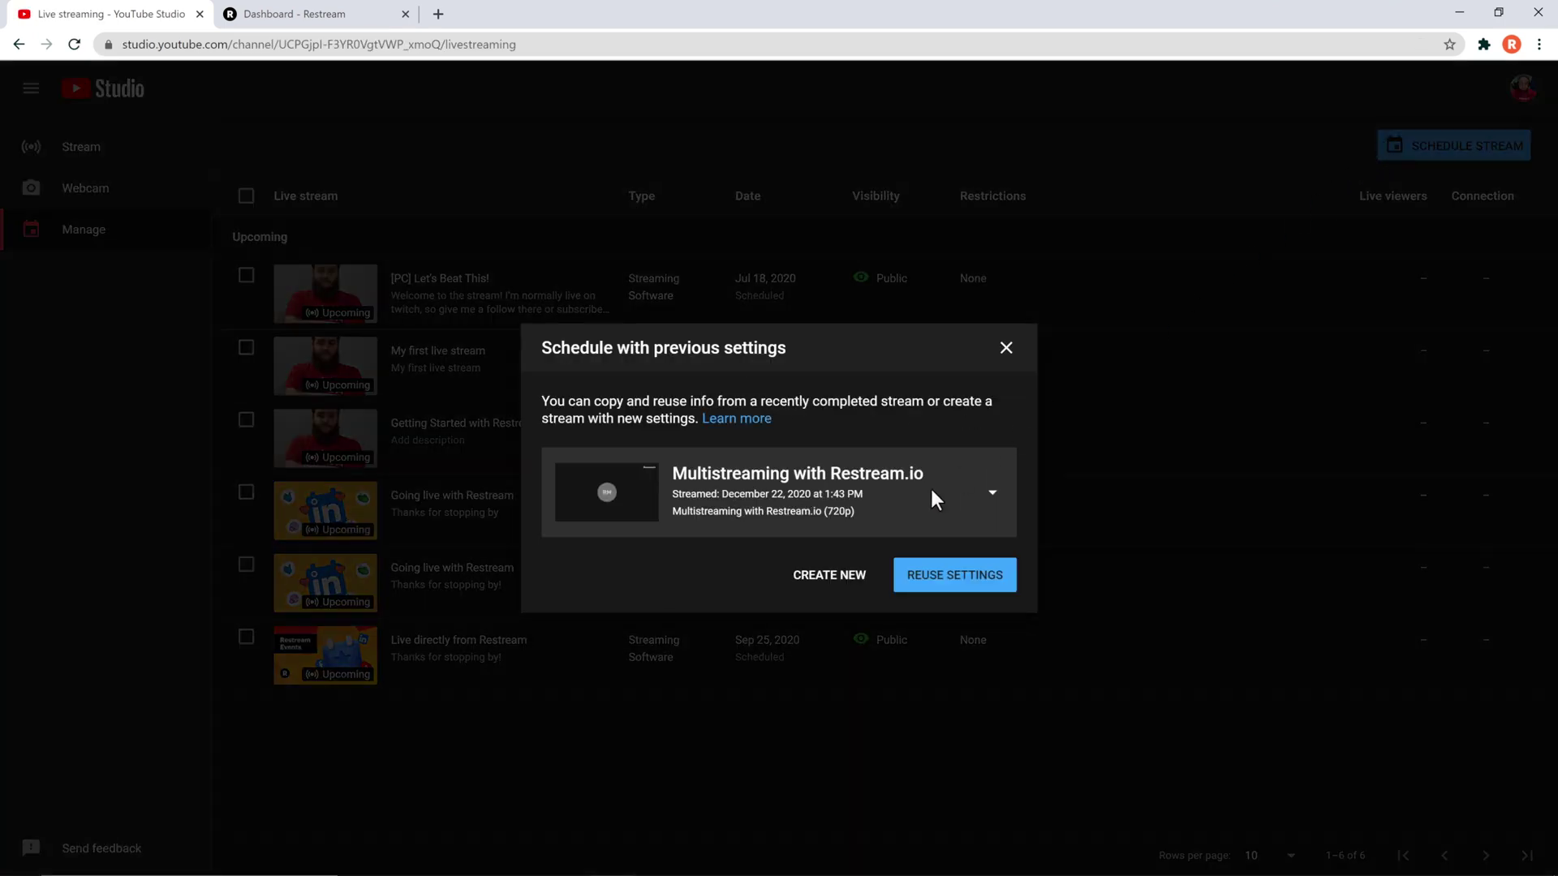
left_click(822, 586)
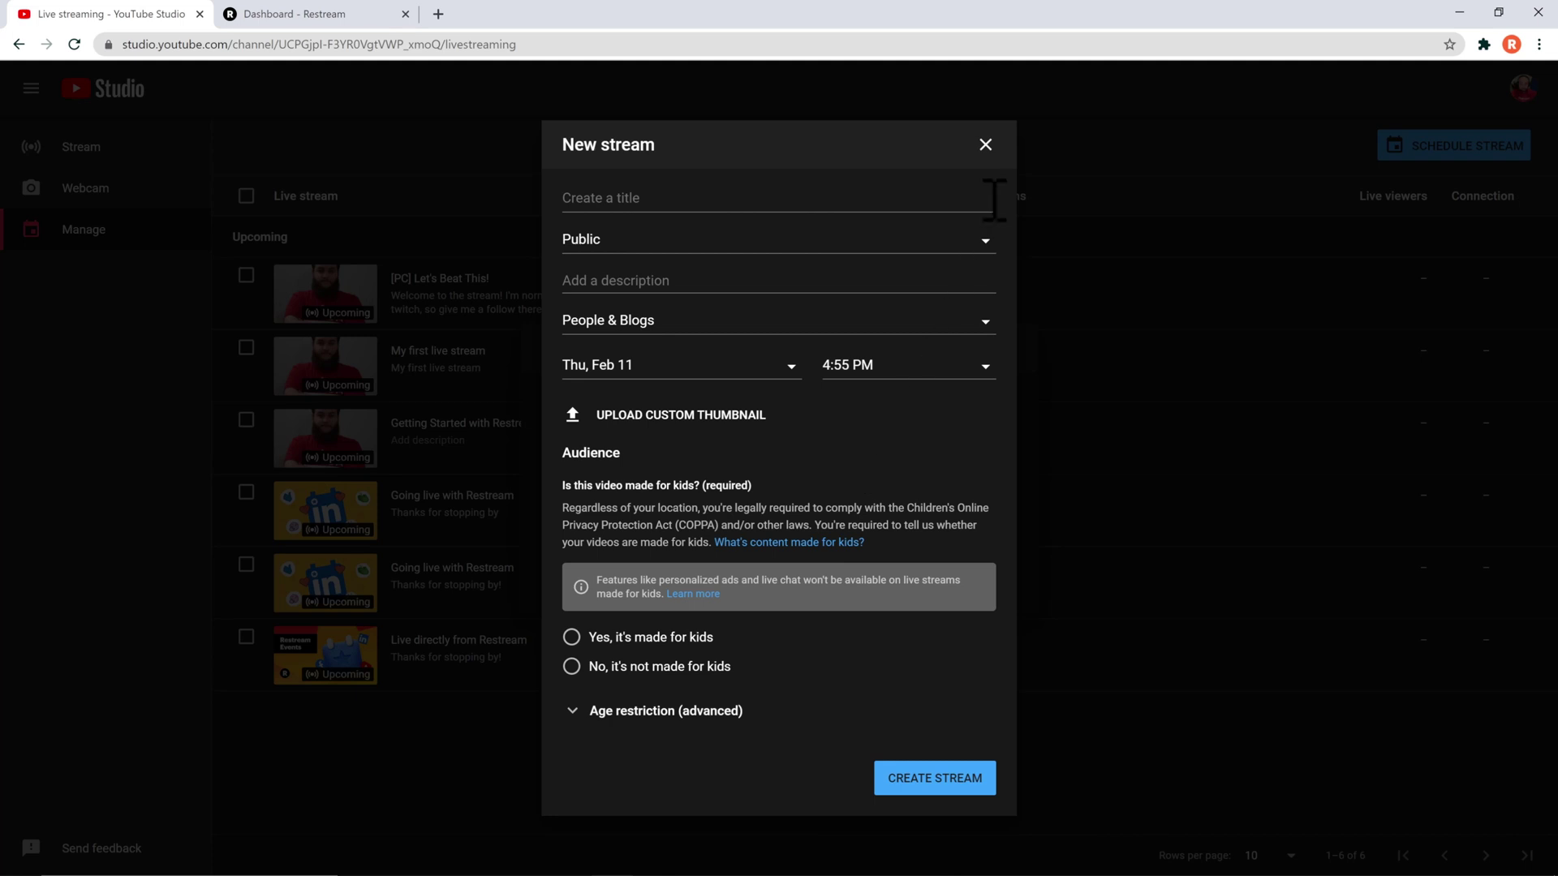
left_click(993, 235)
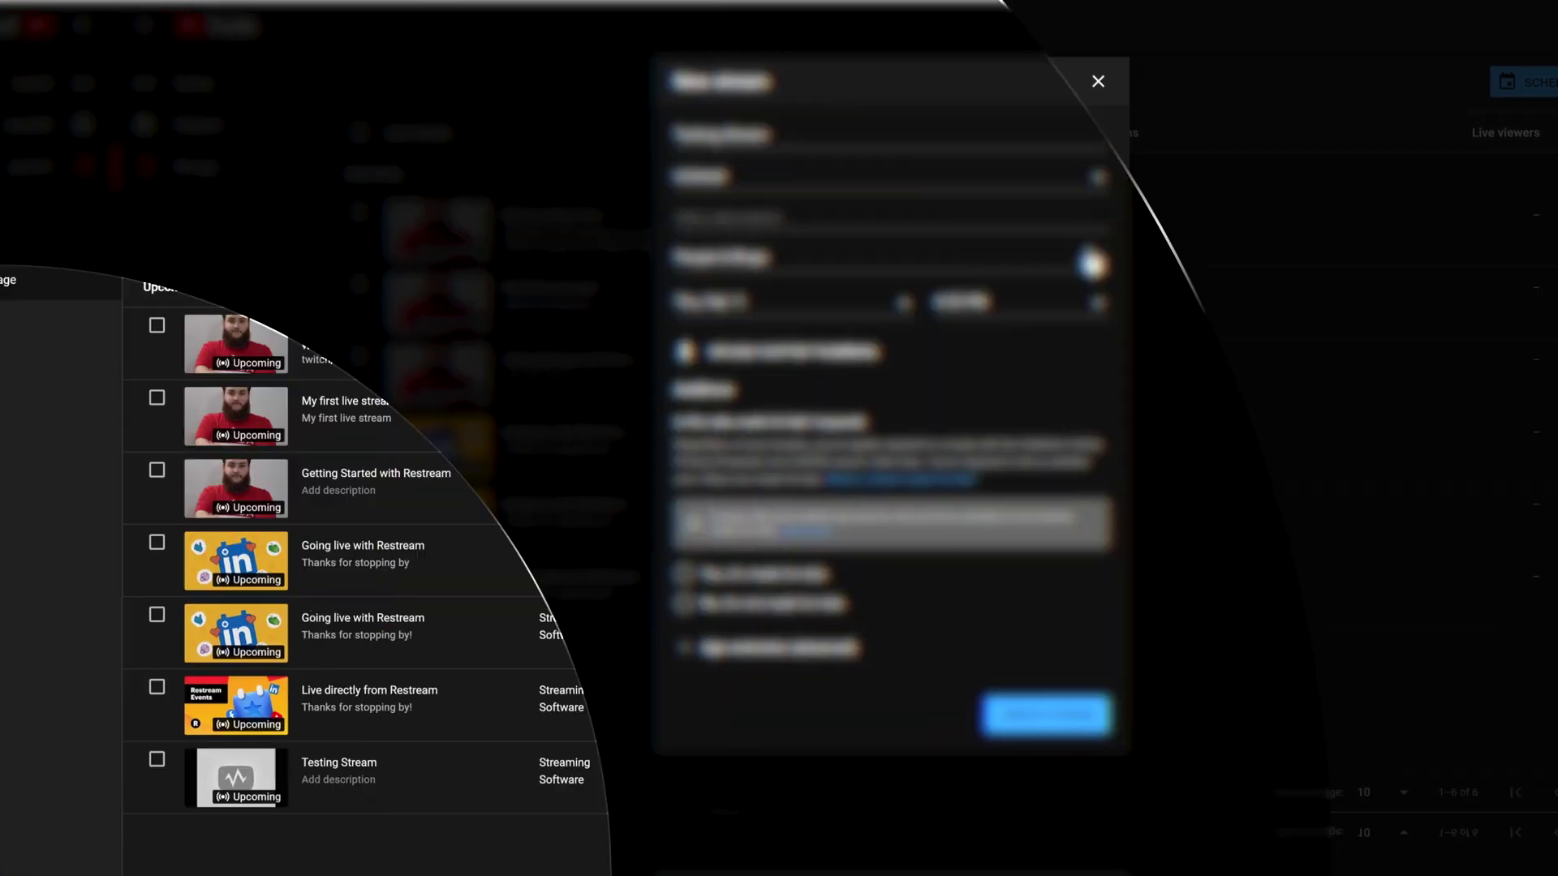
left_click(357, 16)
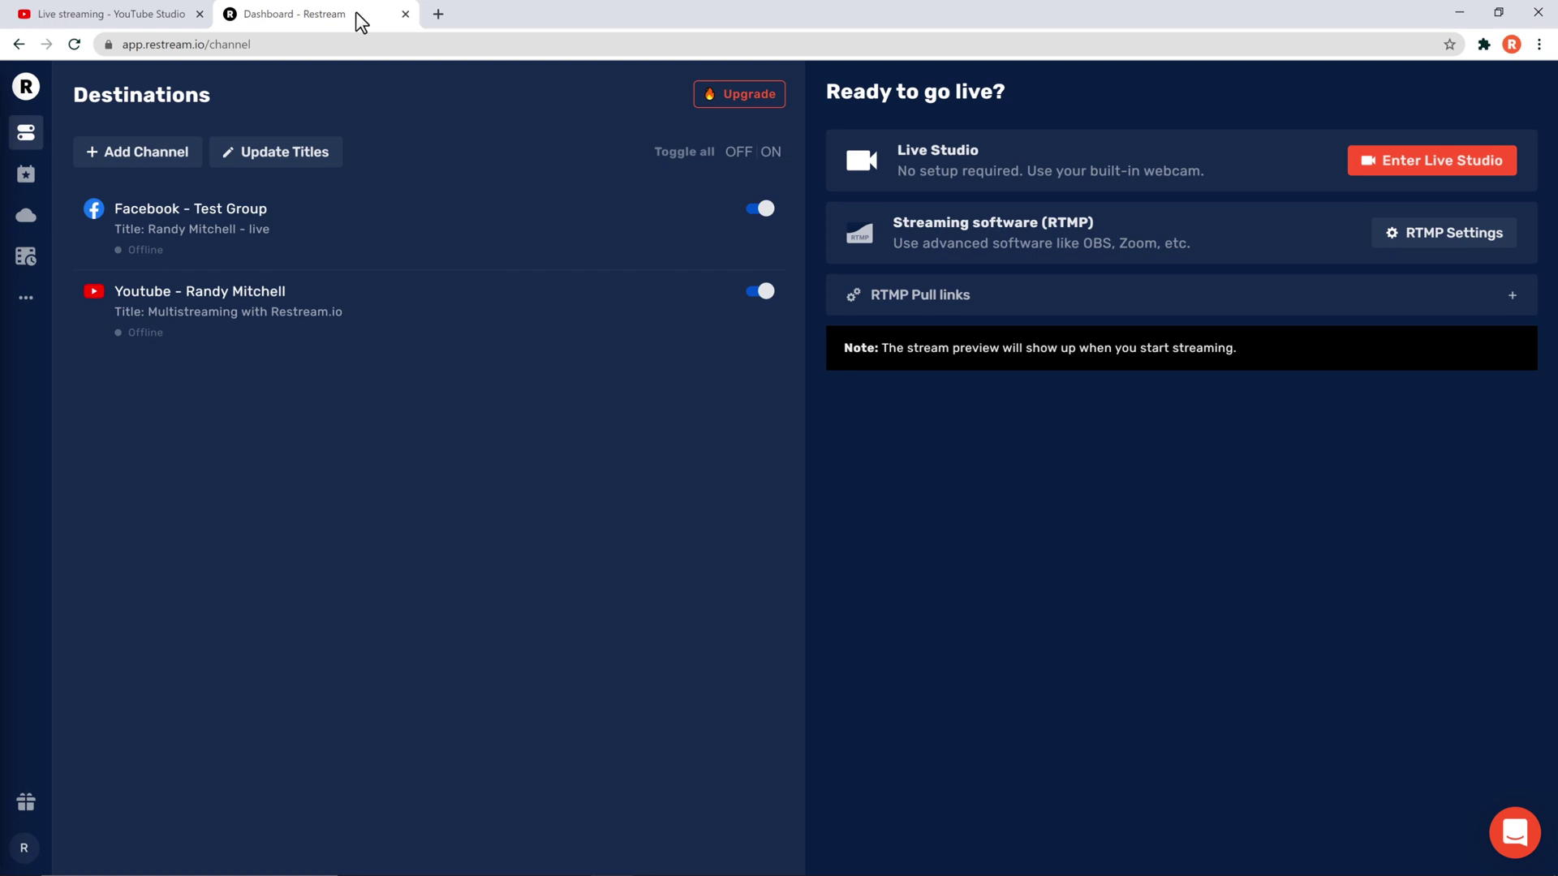
- Select the Testing Stream event in the YouTube destination's Edit Settings Event dropdown
mouse_move(710, 289)
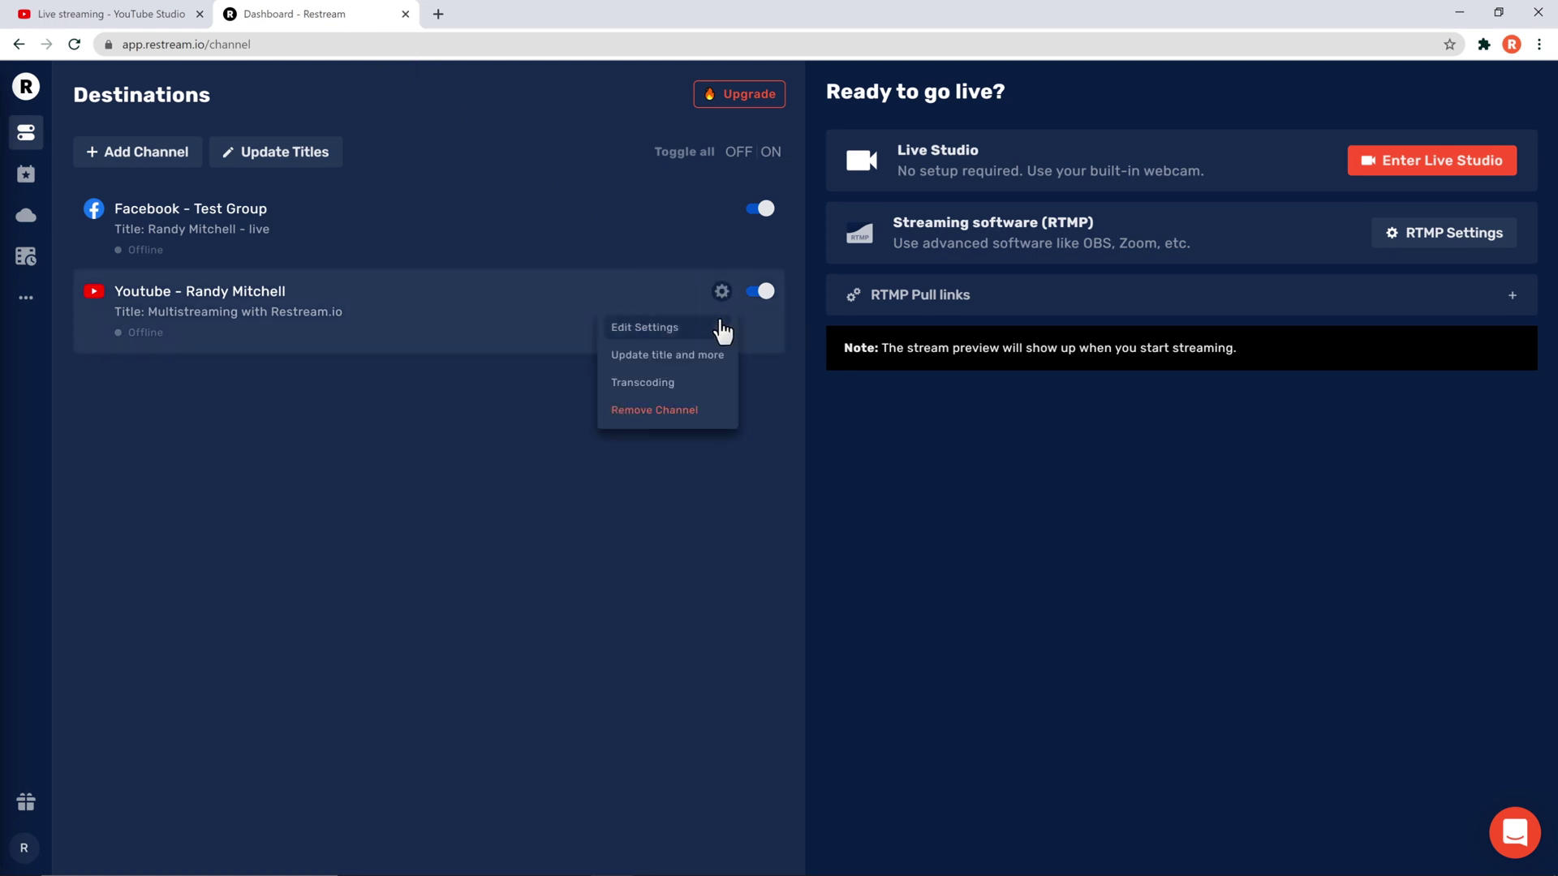
left_click(721, 329)
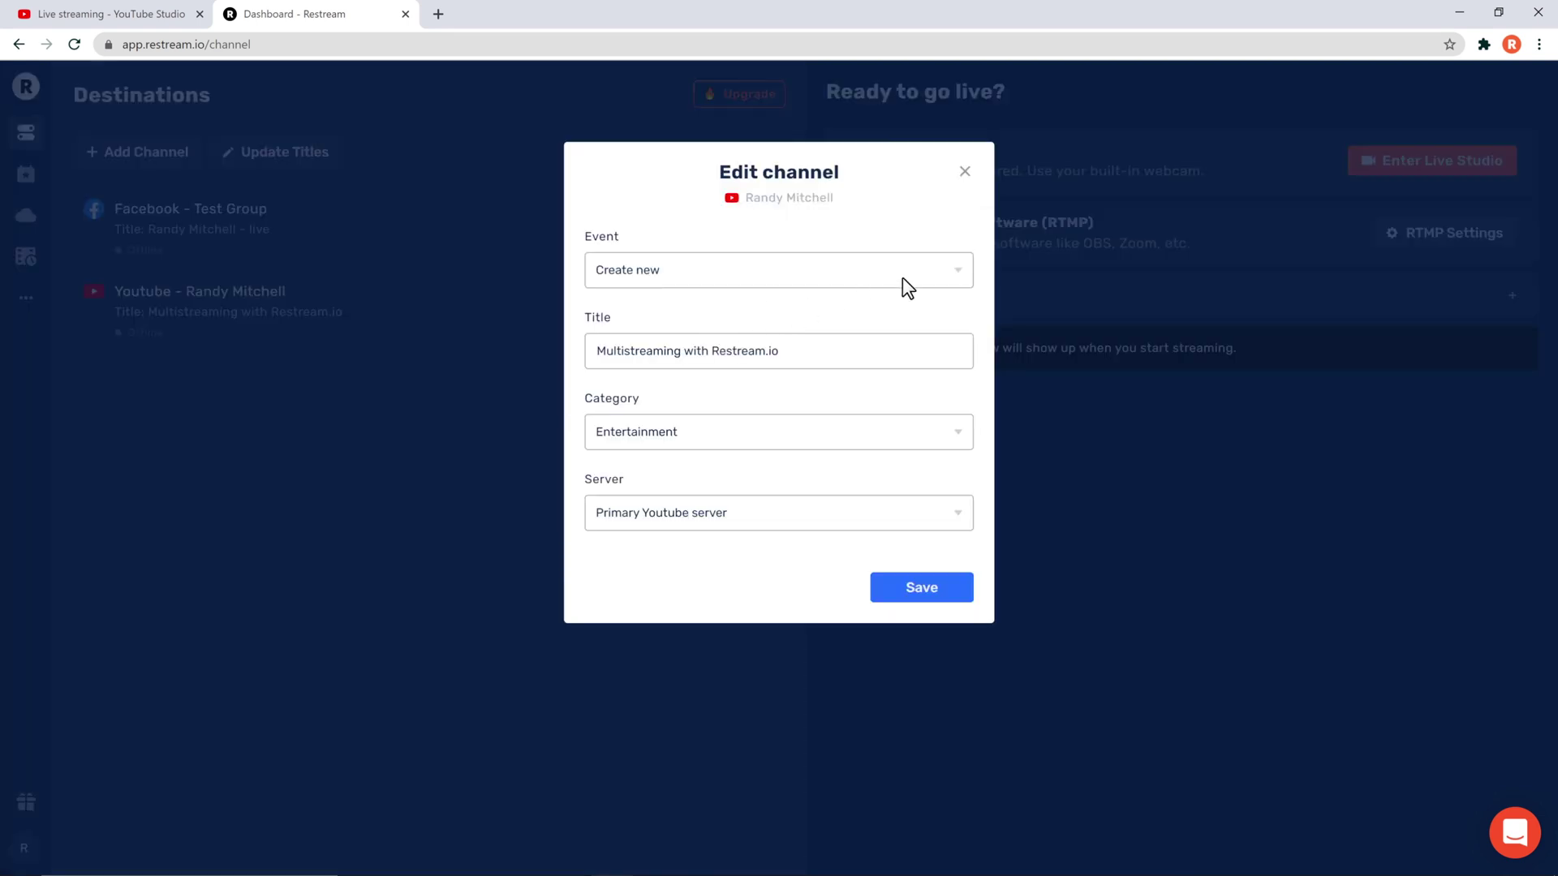
left_click(963, 276)
left_click_drag(967, 324, 966, 386)
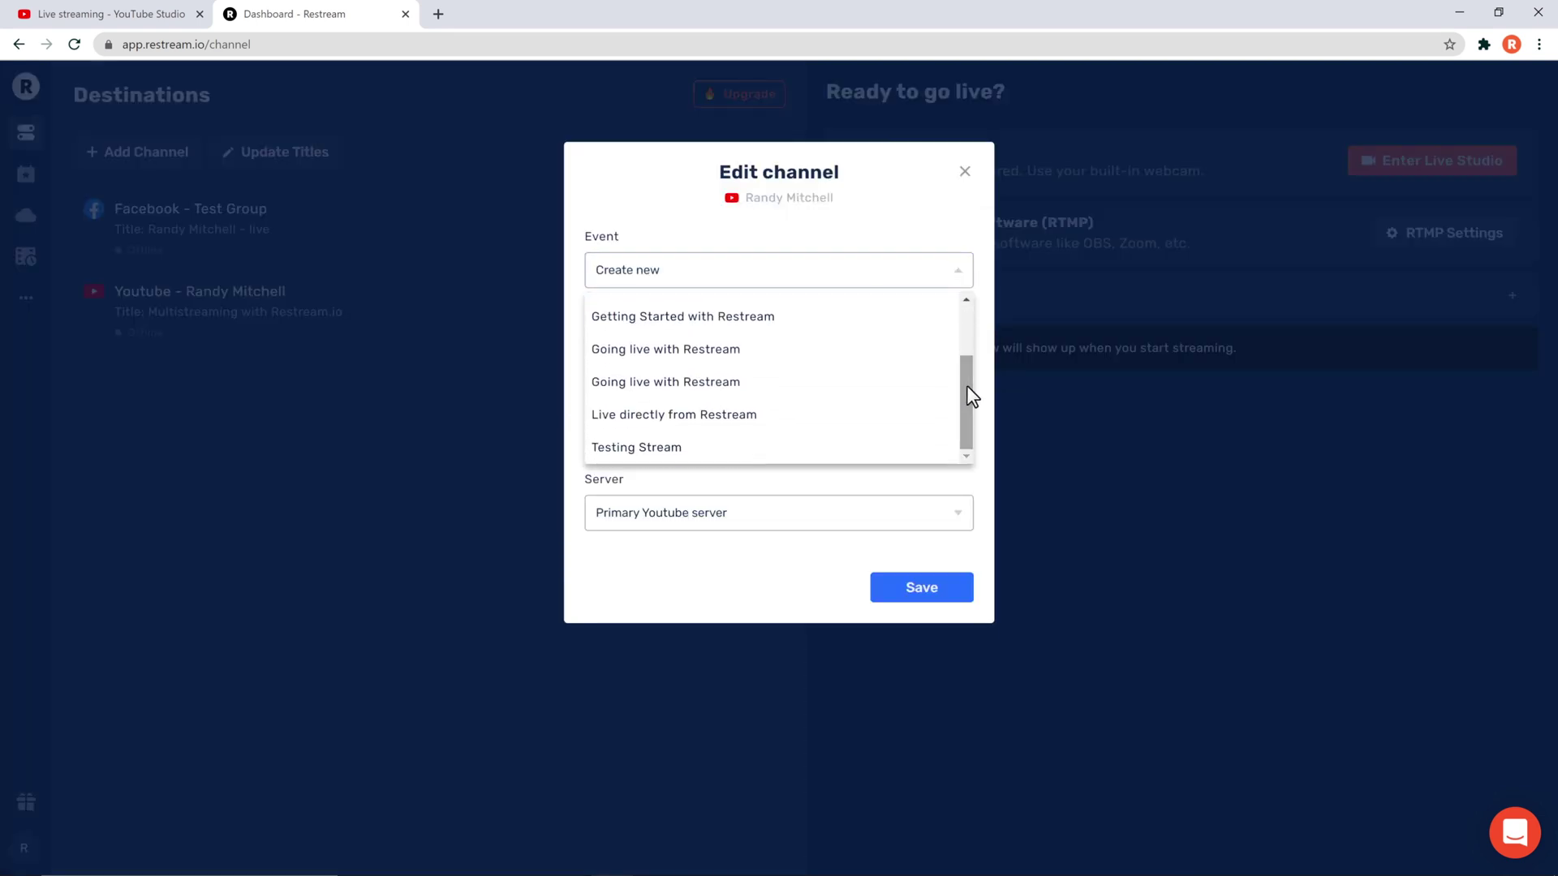
left_click(937, 457)
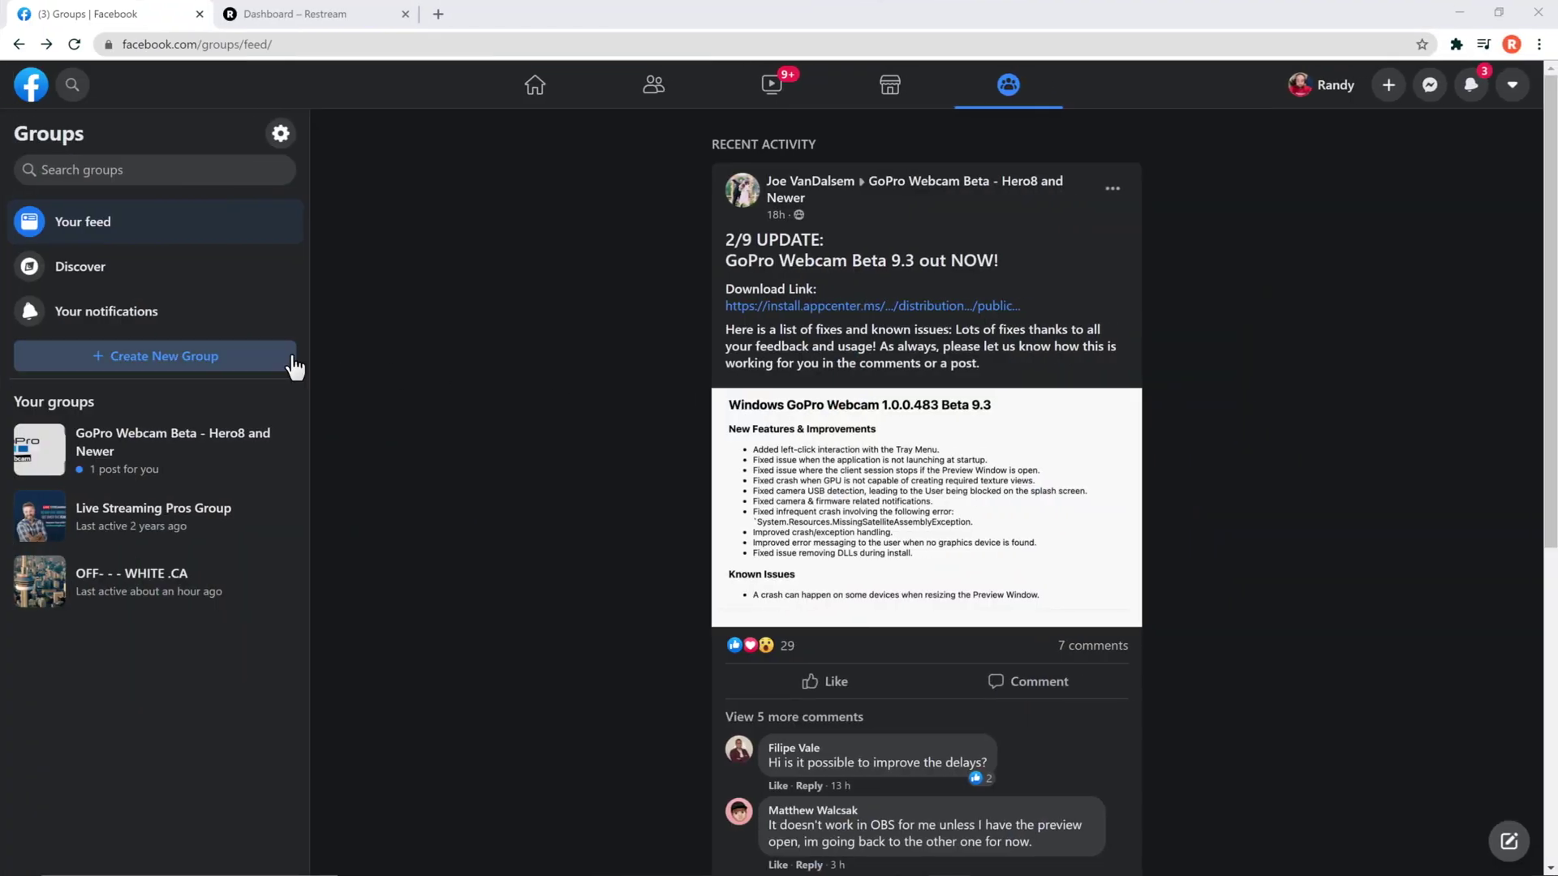
- Create the Facebook group 'Test Group' as Private and Hidden, then return to Restream's Destinations
left_click(292, 362)
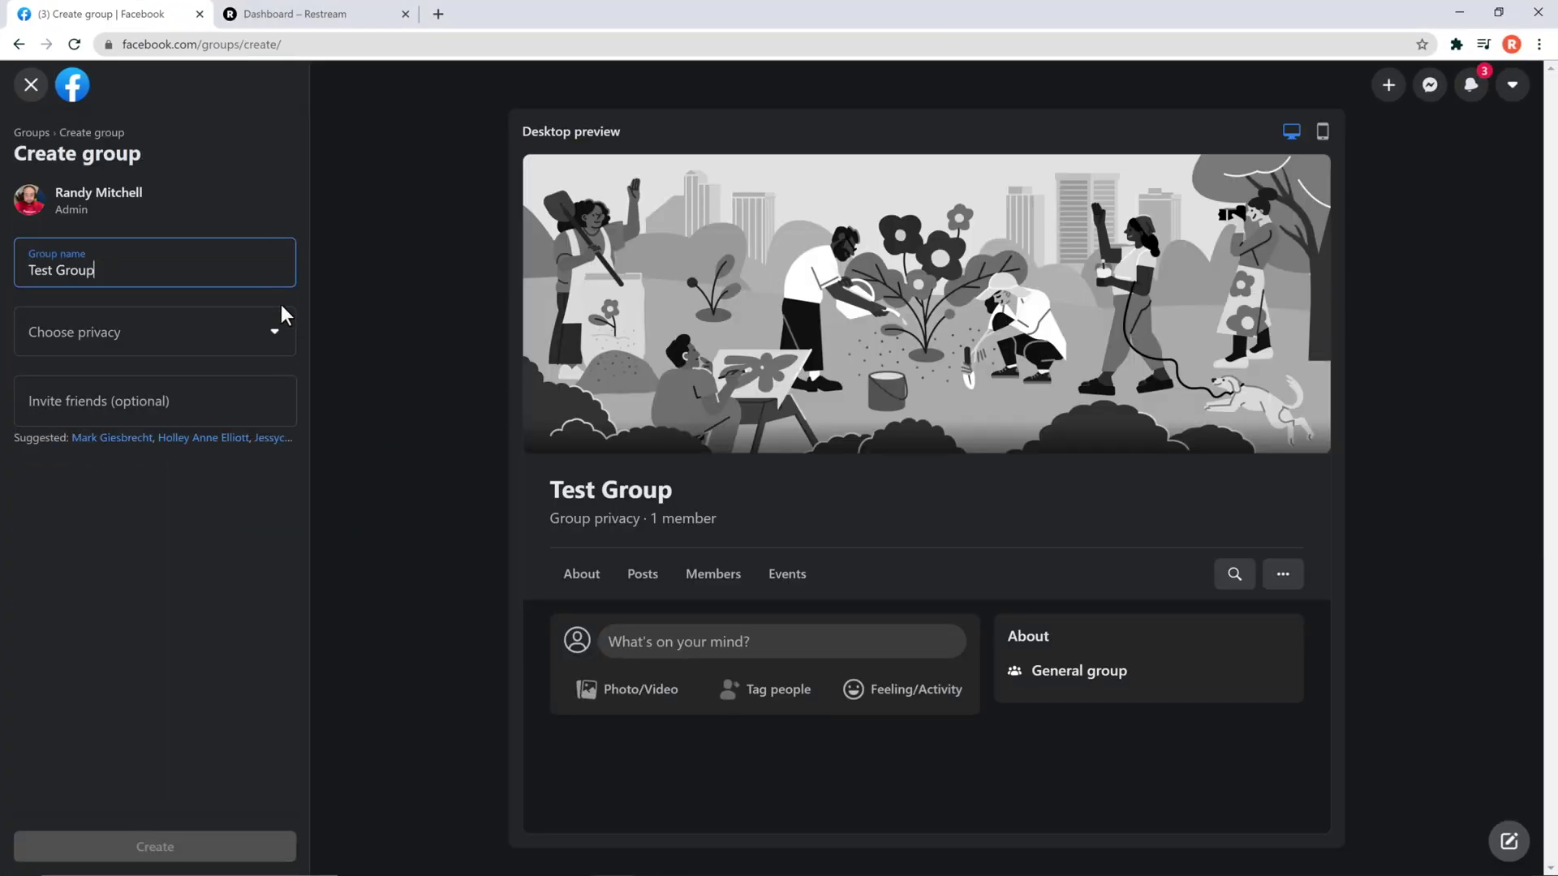
left_click(284, 344)
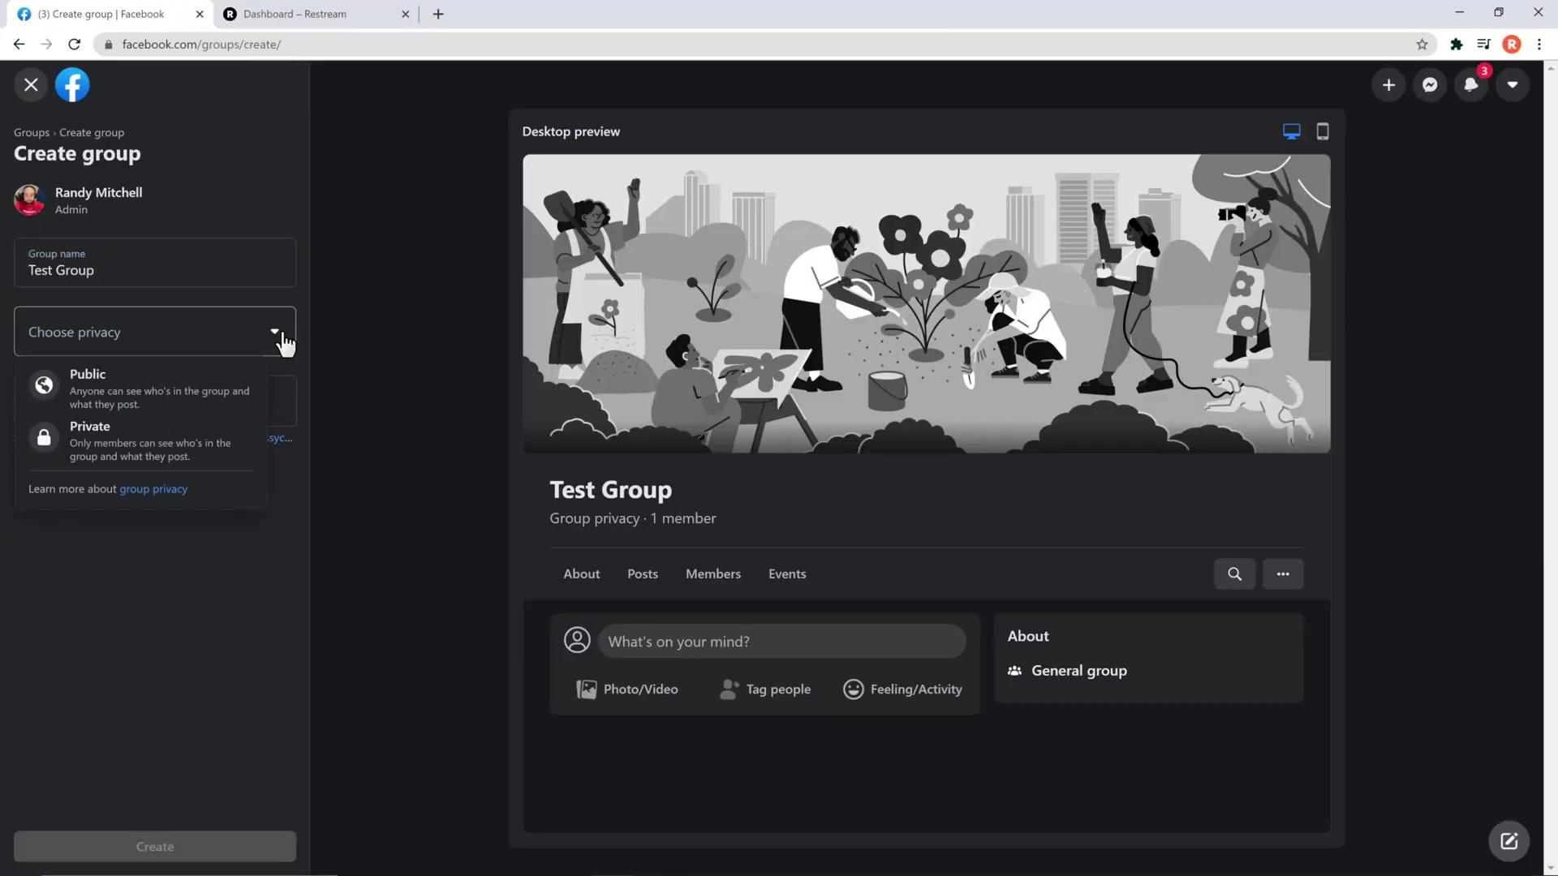
left_click(236, 438)
left_click(241, 443)
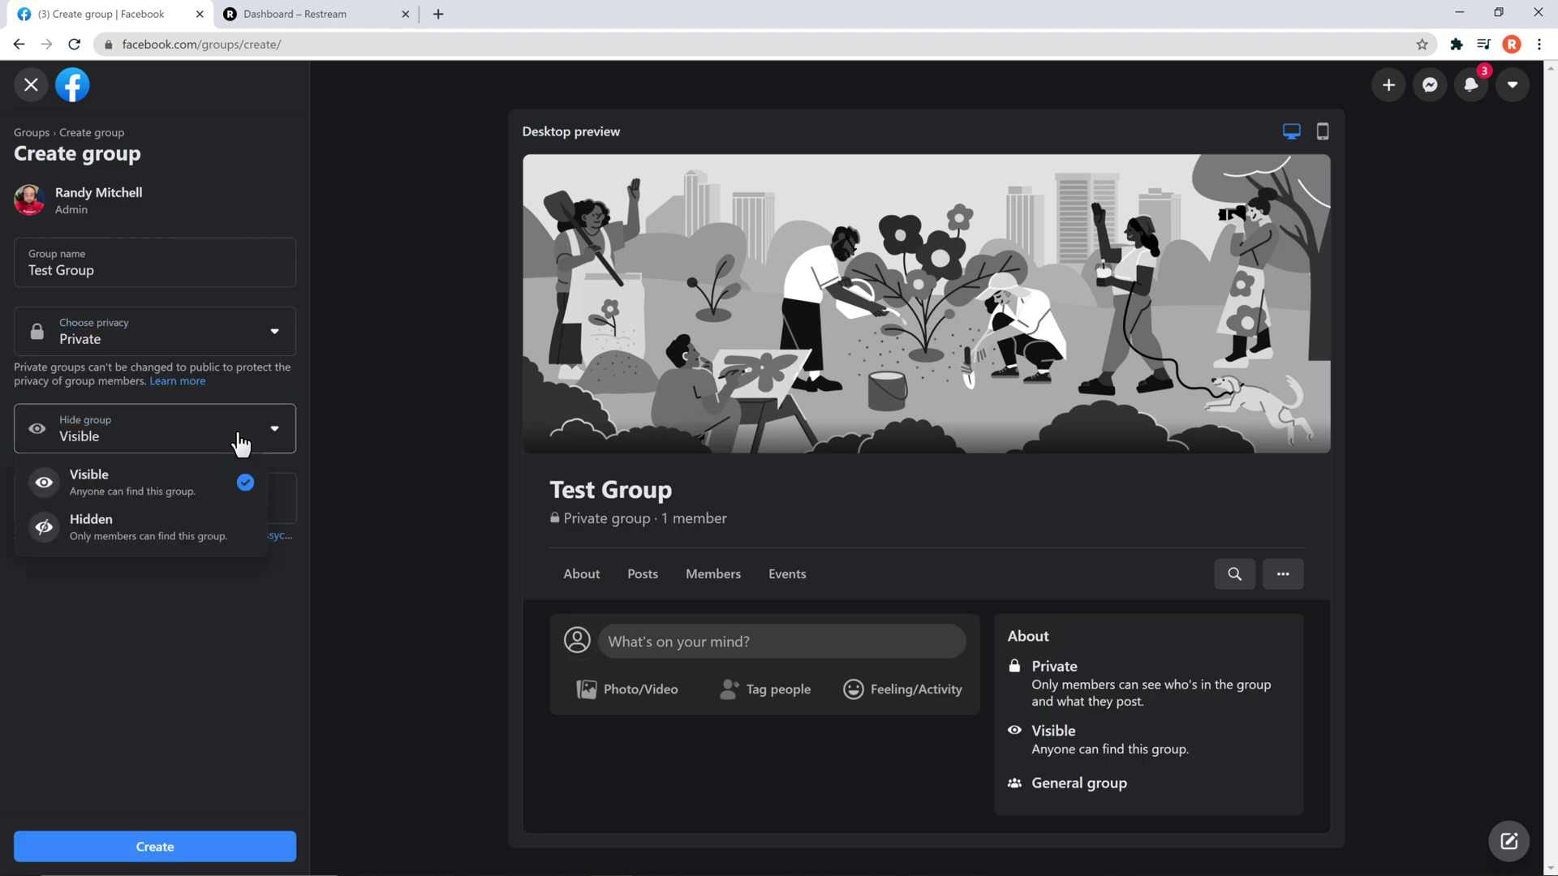
left_click(243, 527)
left_click(285, 849)
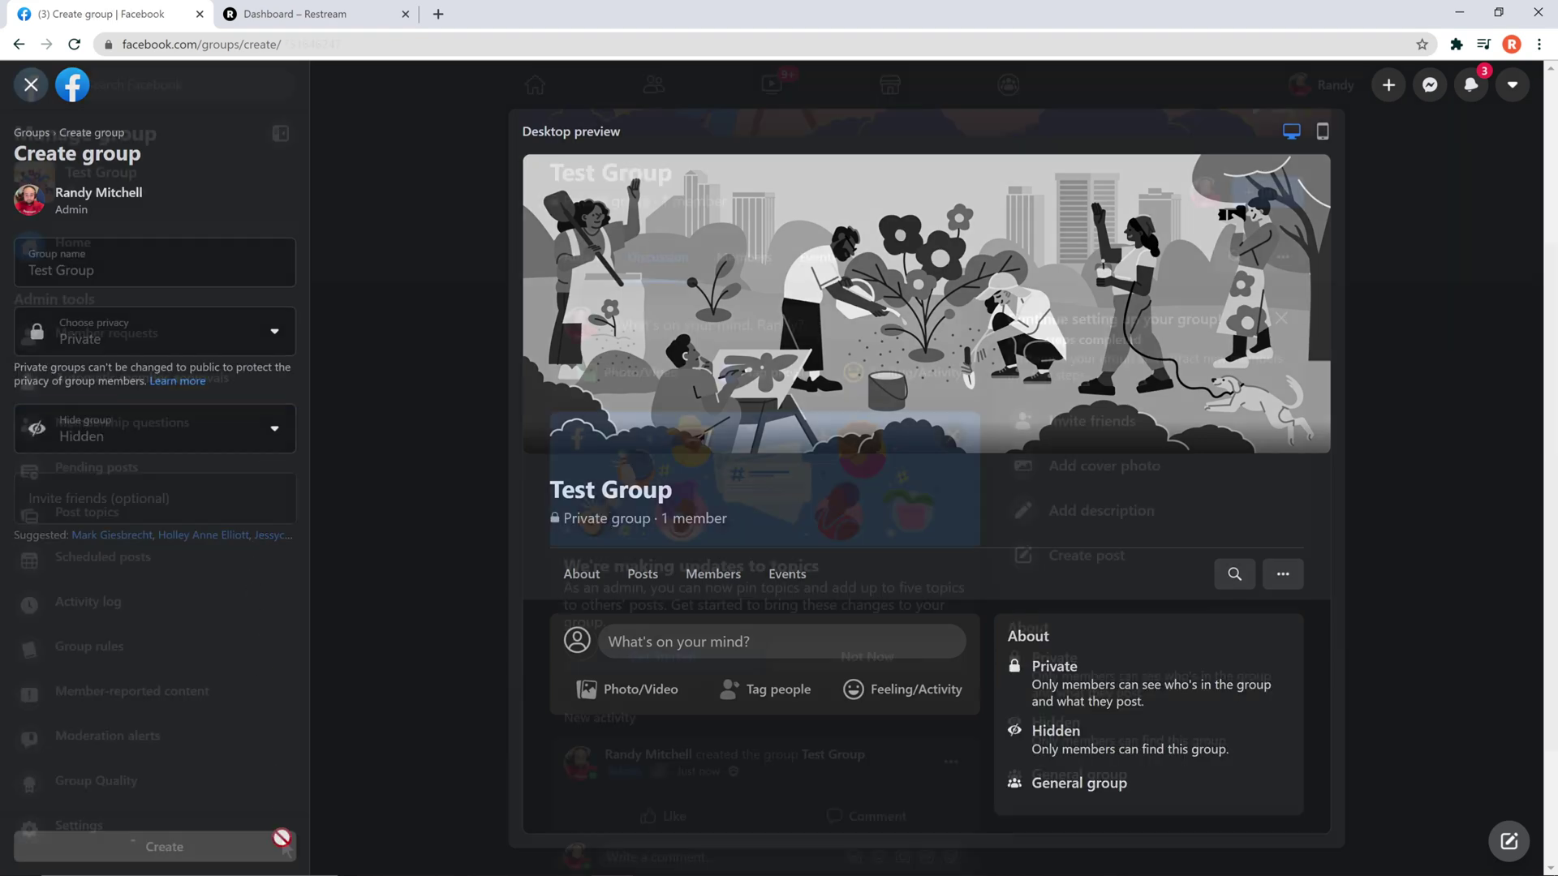
left_click(340, 17)
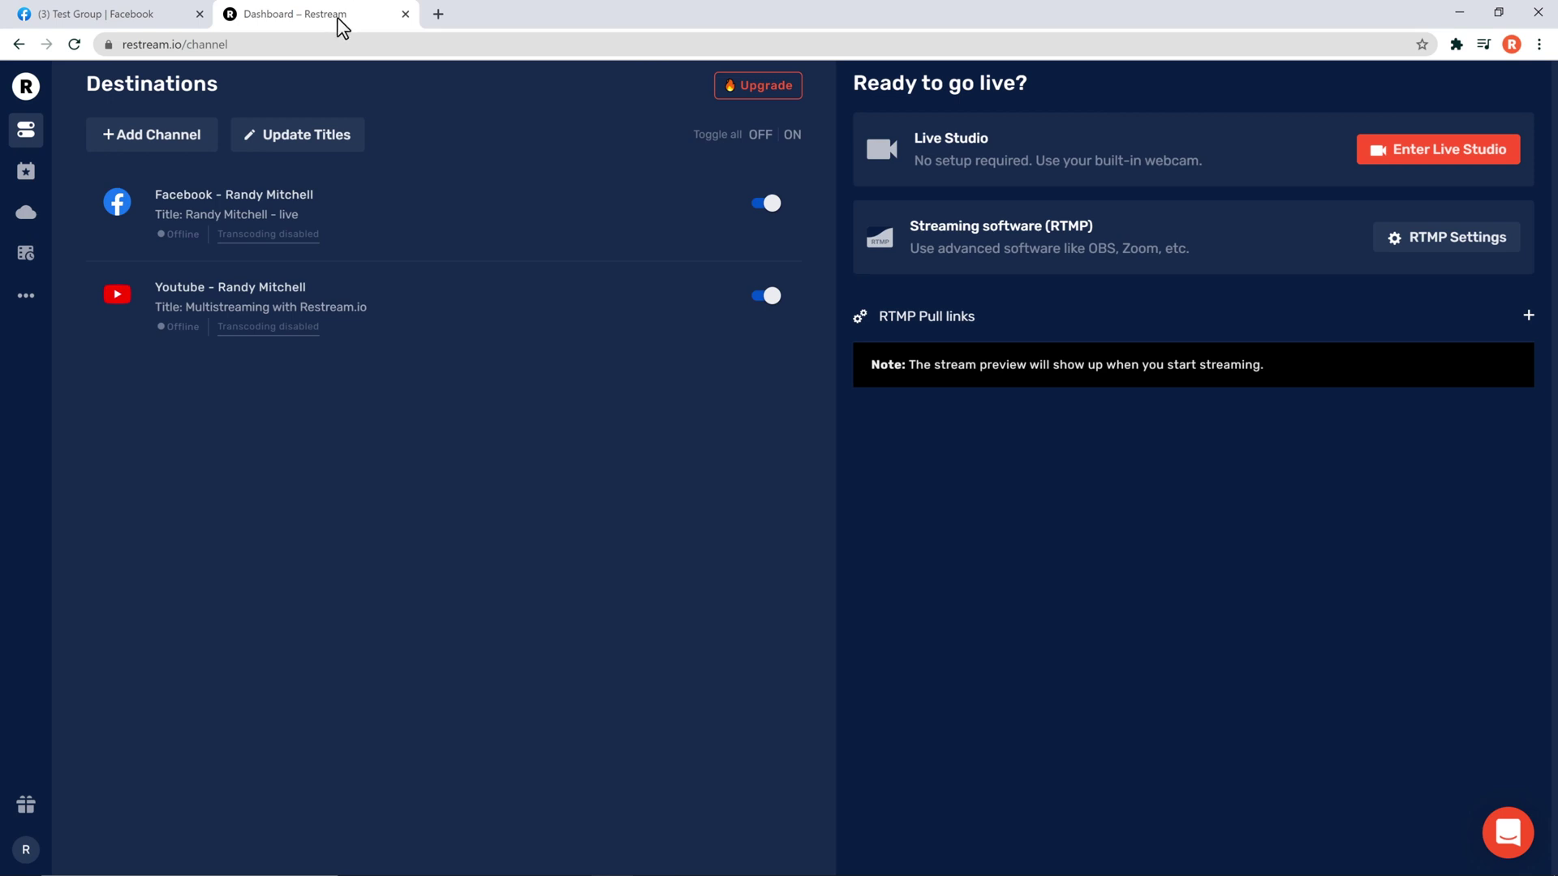
- Replace the Facebook channel with a Facebook Groups and pages connection streaming to Test Group
left_click(719, 204)
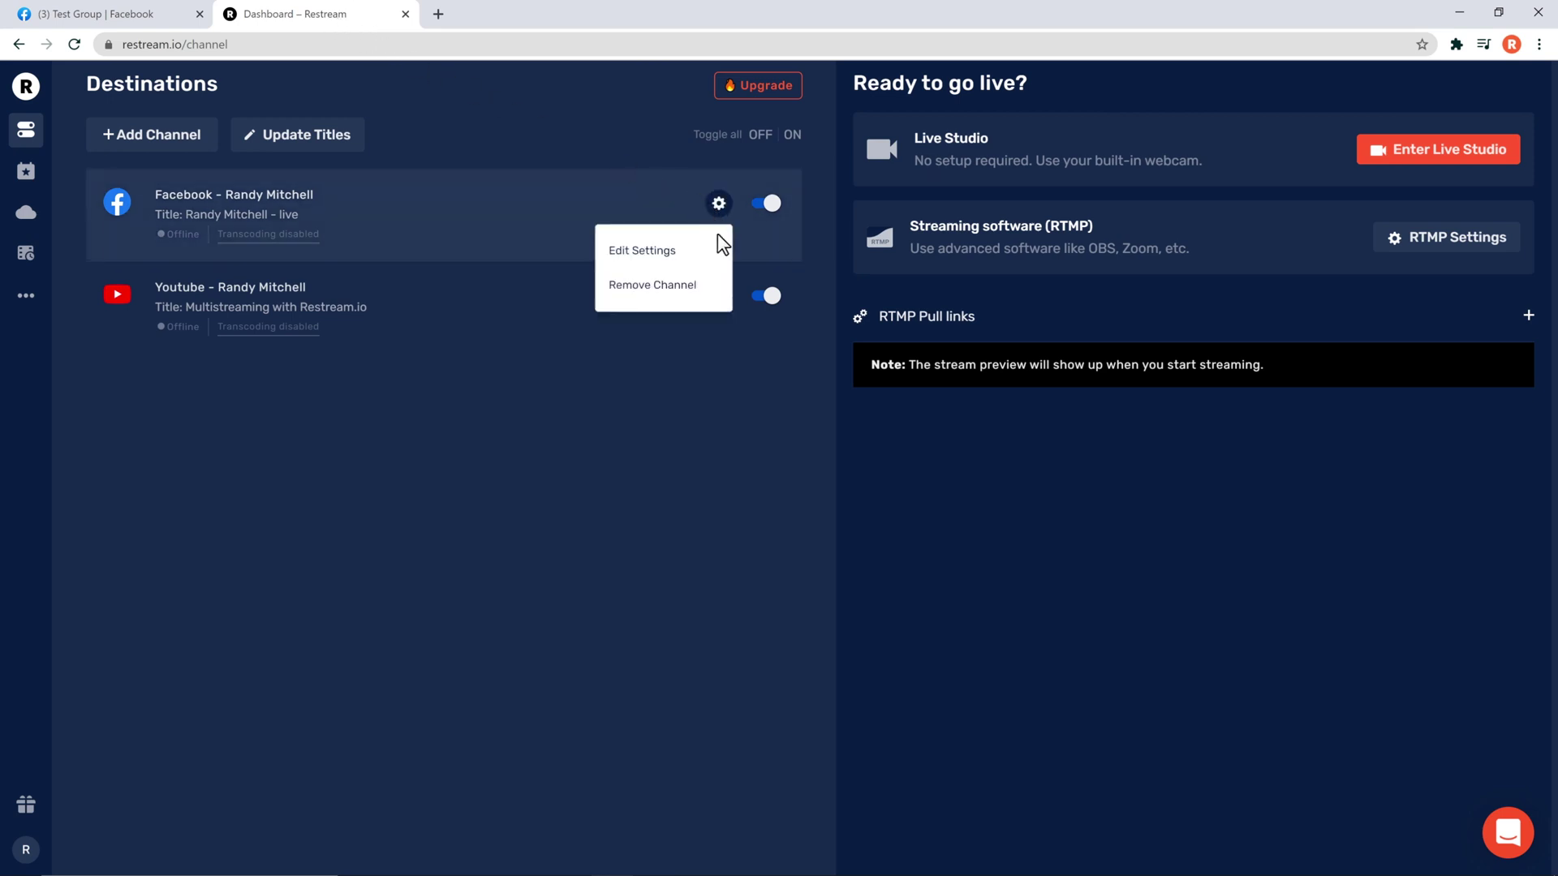
left_click(697, 284)
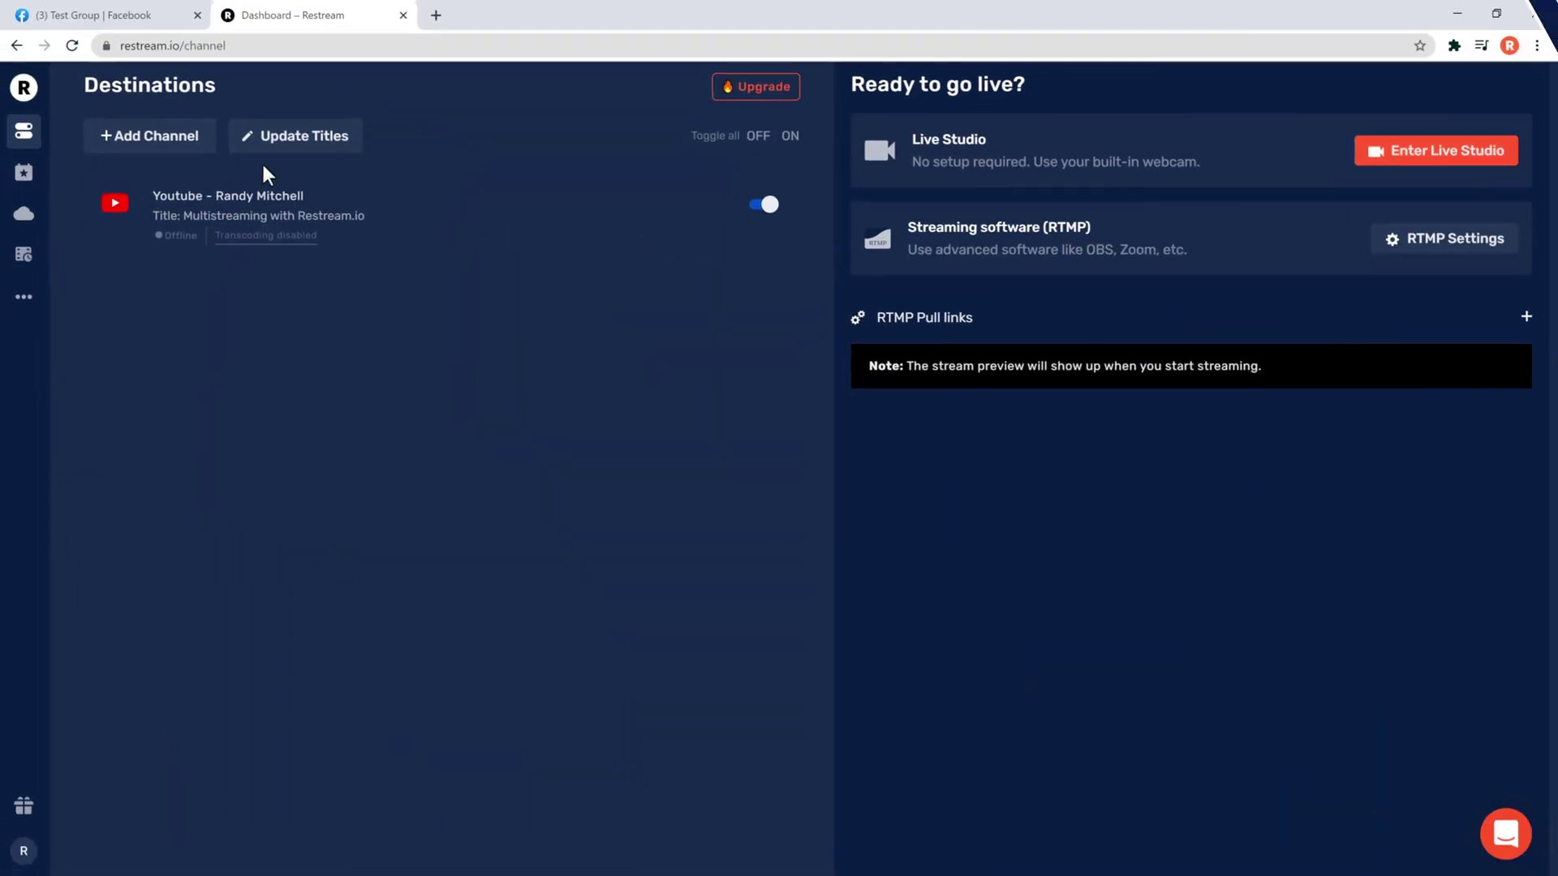
left_click(92, 142)
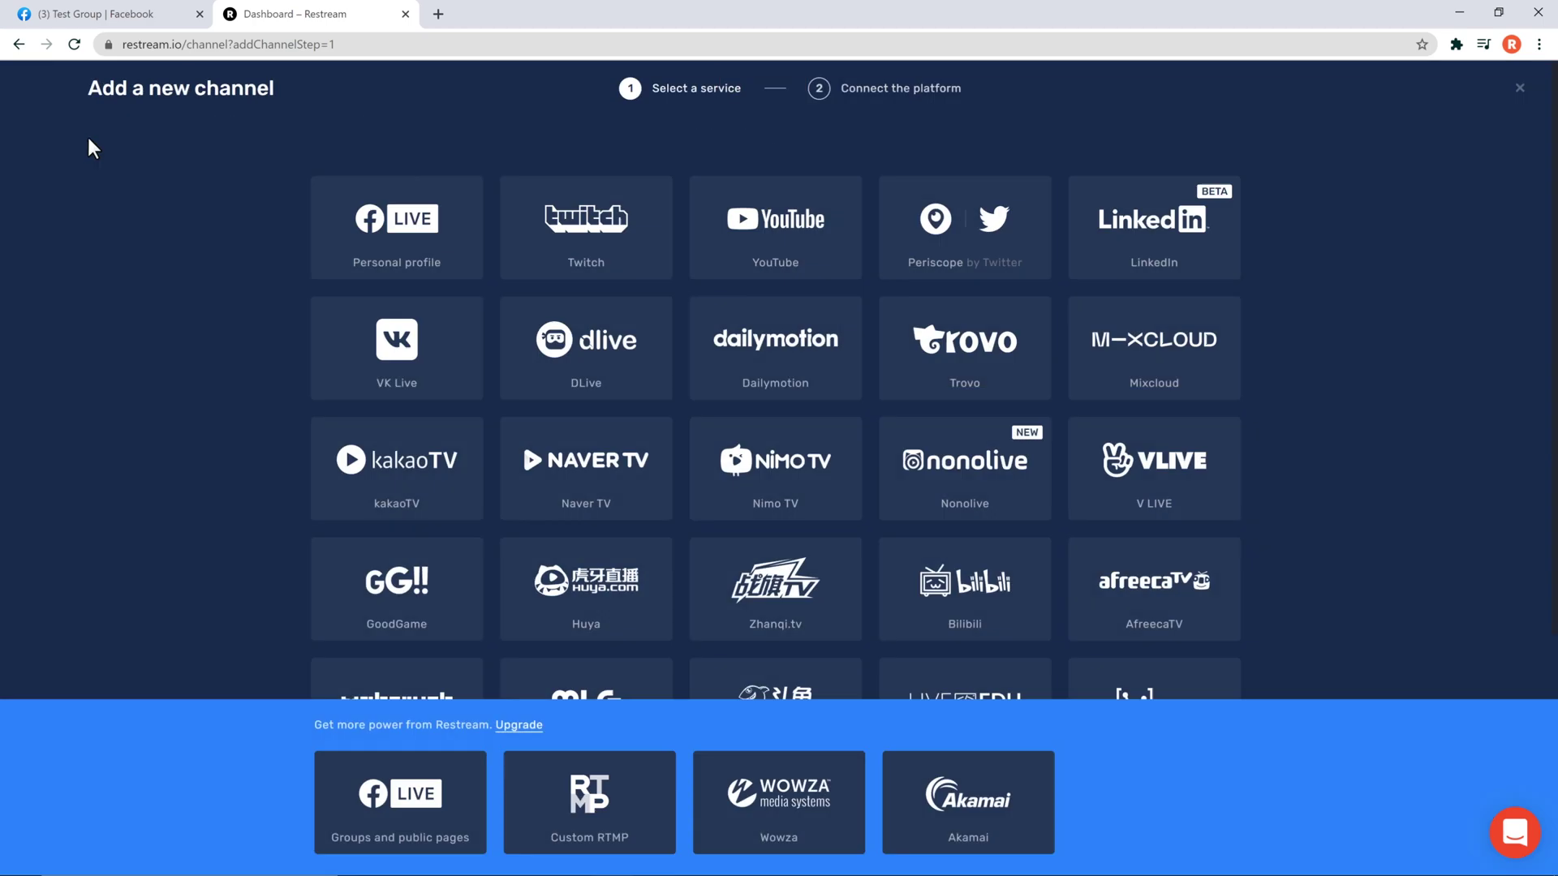
left_click(319, 841)
left_click(665, 235)
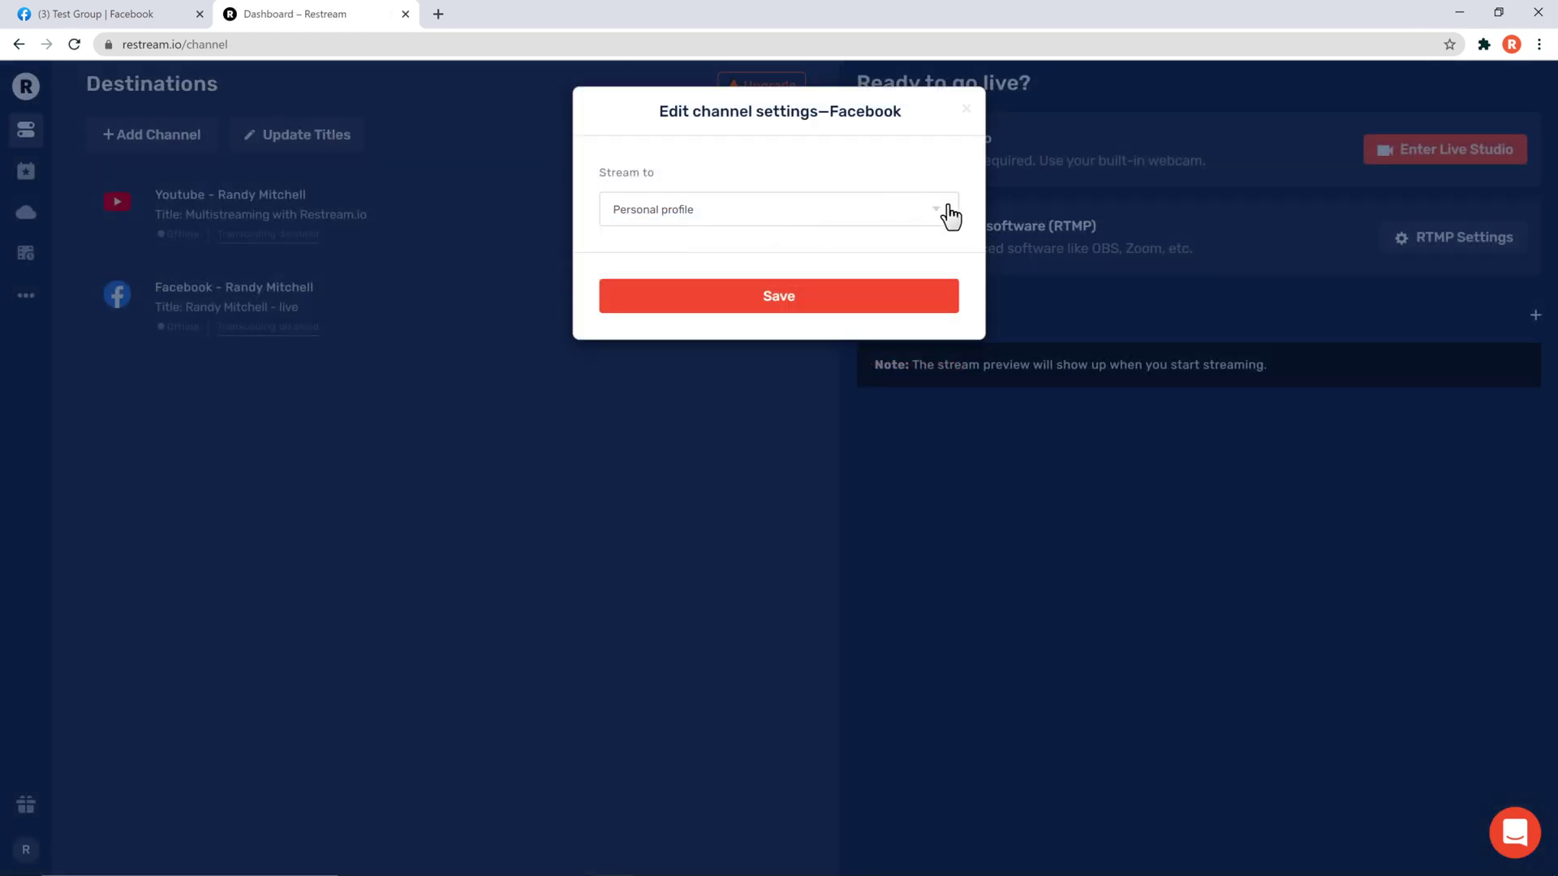
left_click(950, 213)
left_click(617, 357)
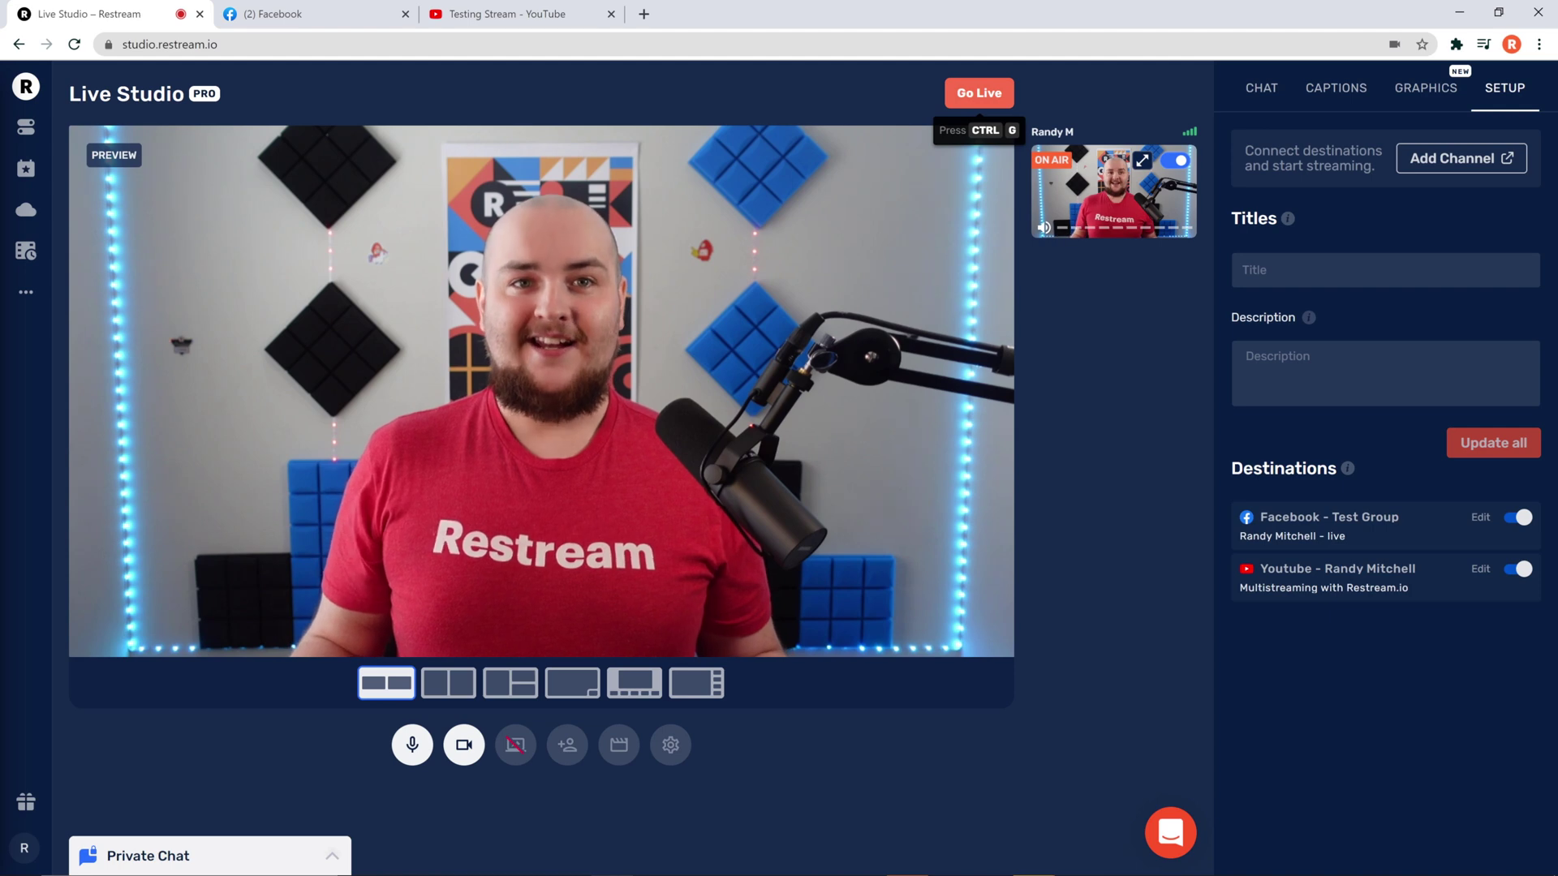
- Go live and confirm the broadcast is running on Facebook and YouTube
left_click(979, 92)
key("ctrl+Tab")
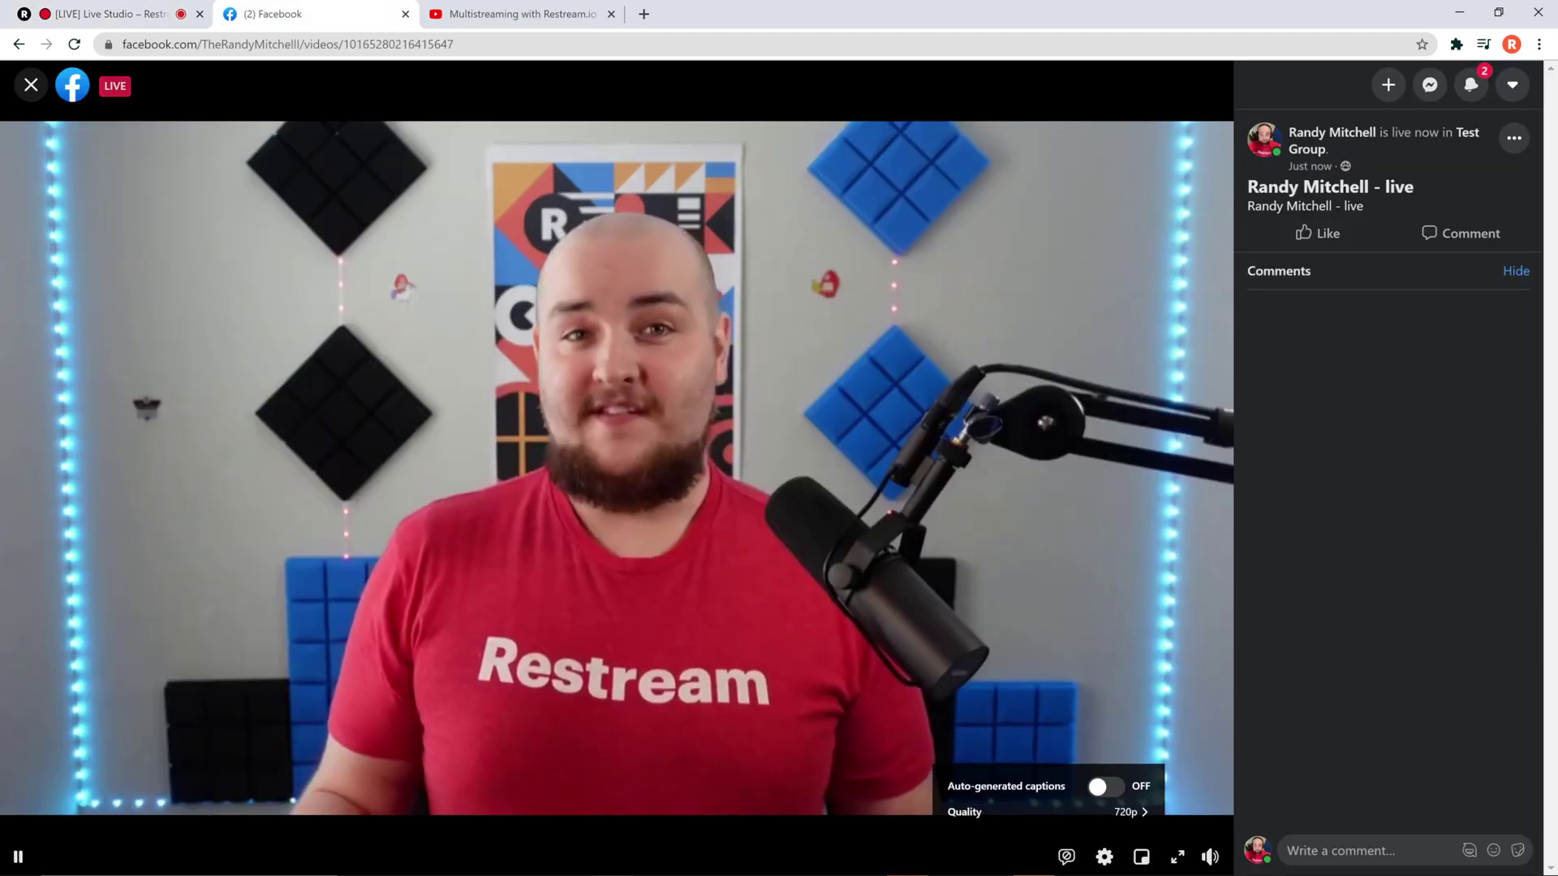
key("ctrl+Tab")
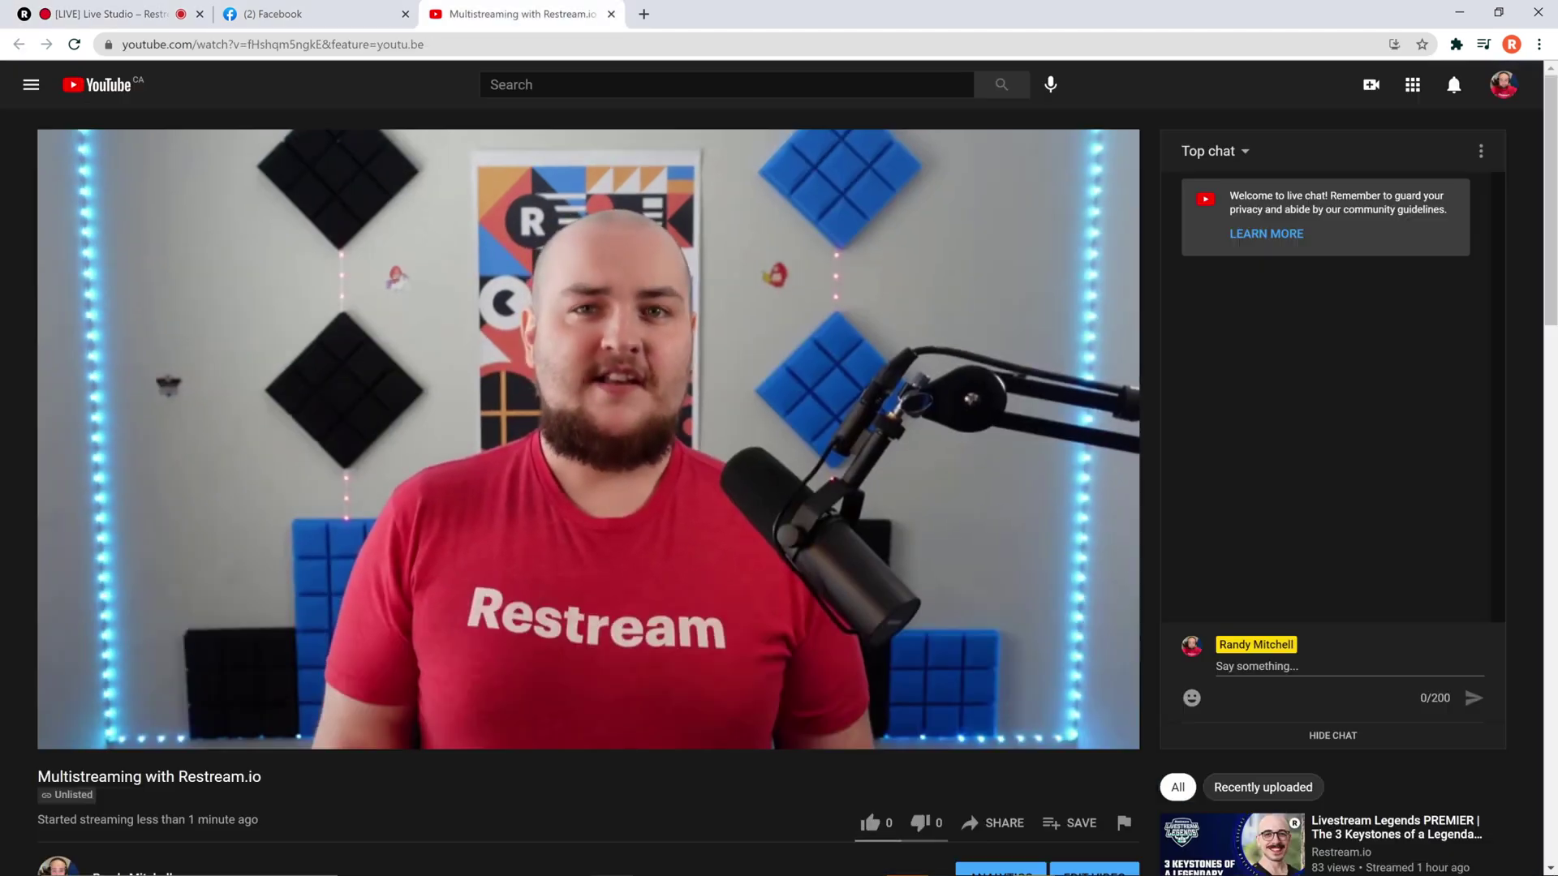